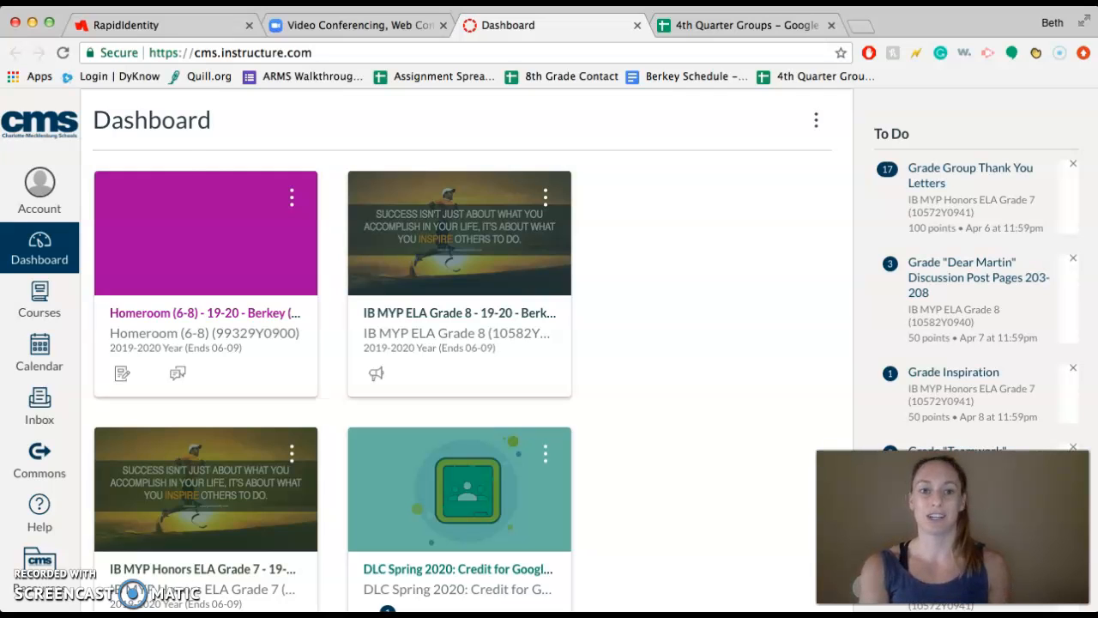
Step: Switch to the Zoom website and sign in with the Google account
click(326, 25)
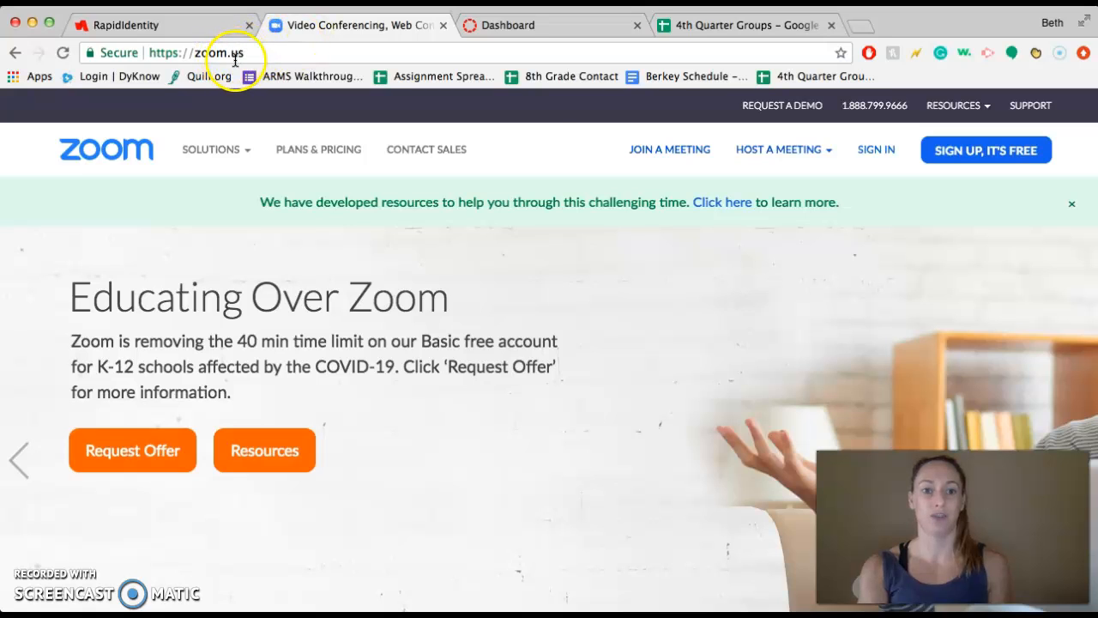
click(867, 155)
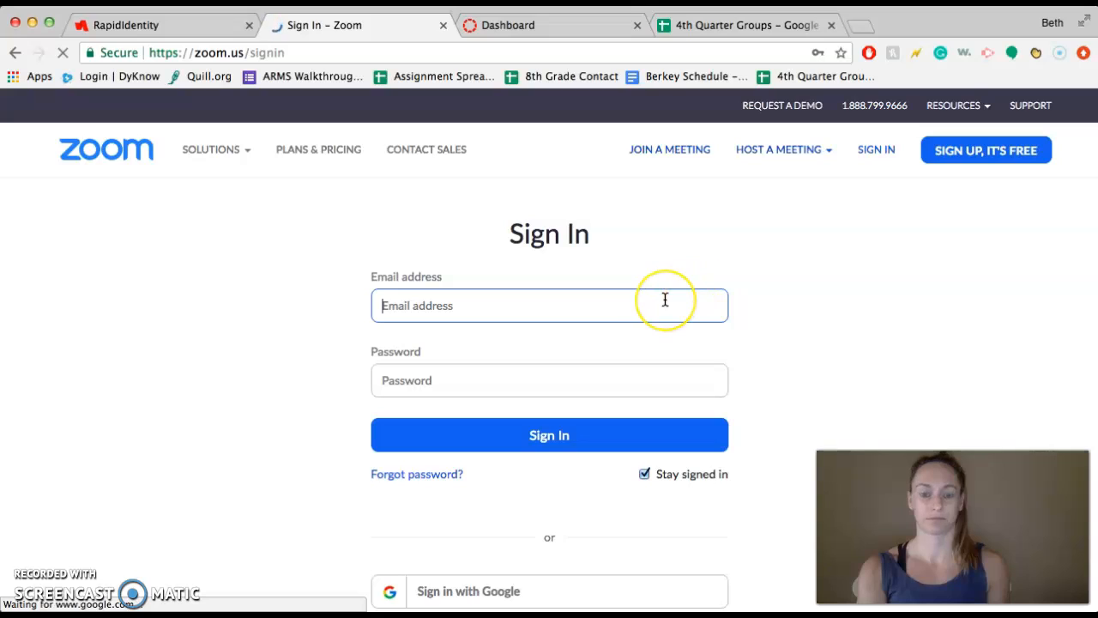
click(558, 590)
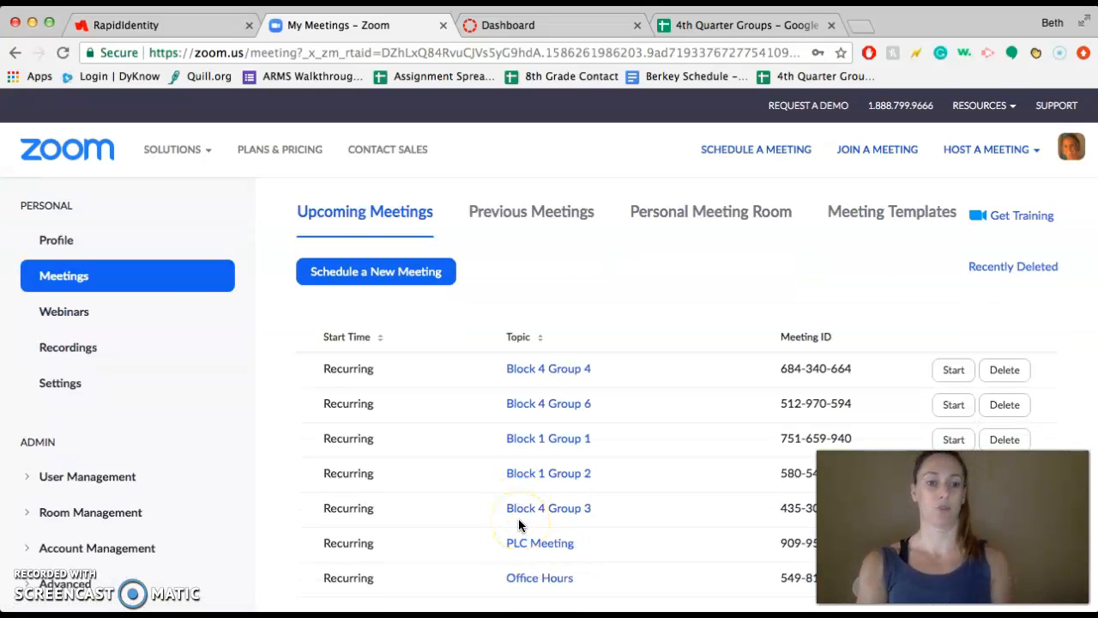
Step: Start scheduling a new meeting from the meetings list and set its topic to "Block 4 Group"
click(49, 321)
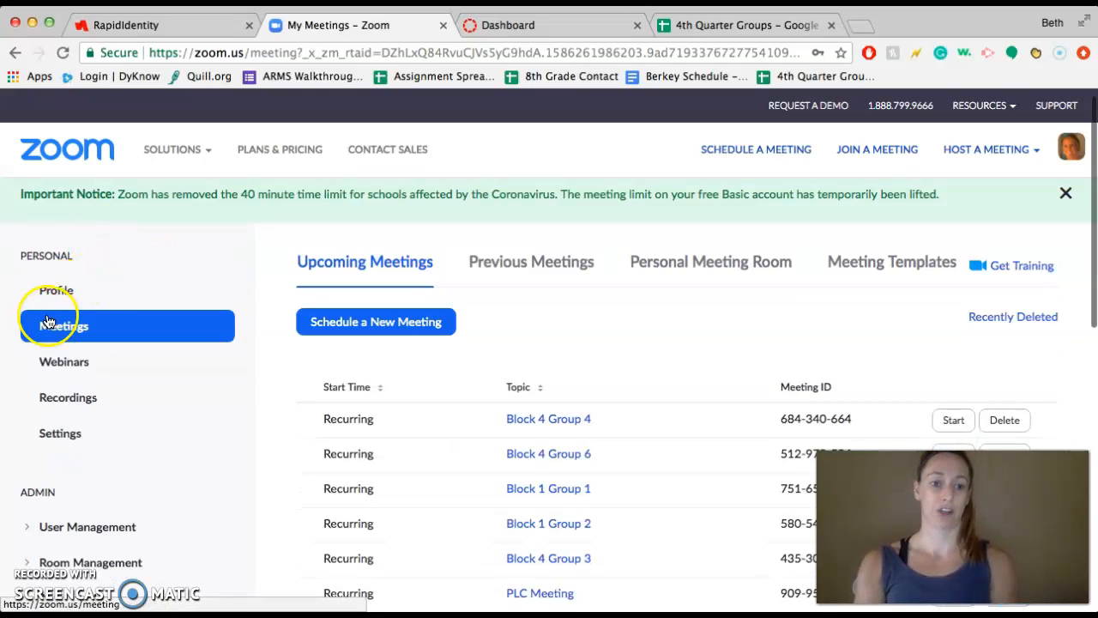
click(65, 328)
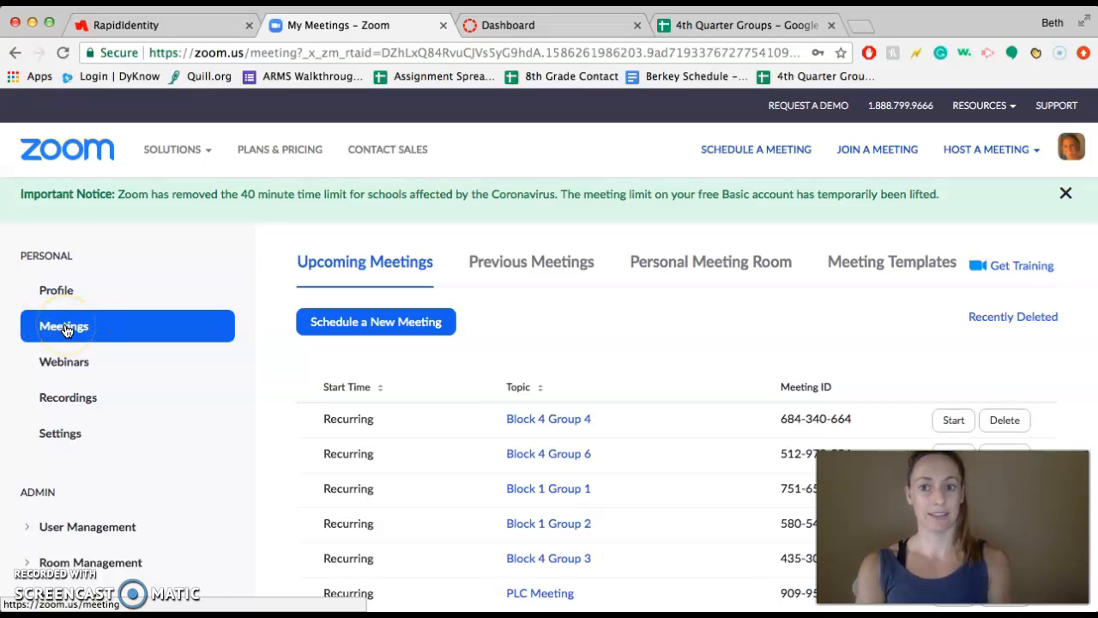
click(343, 327)
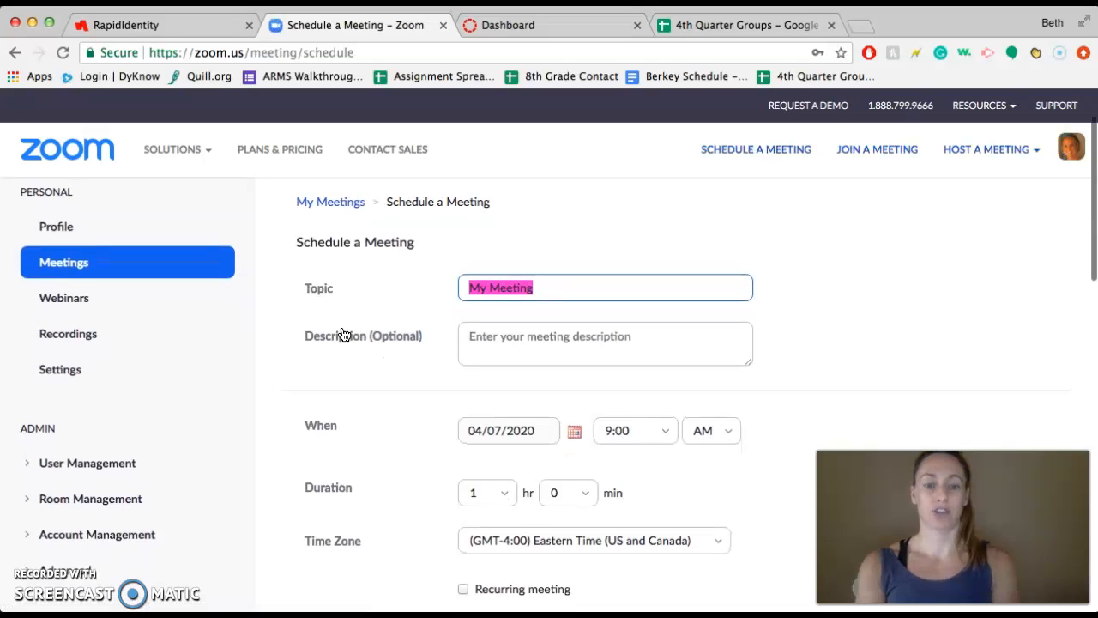
text(B)
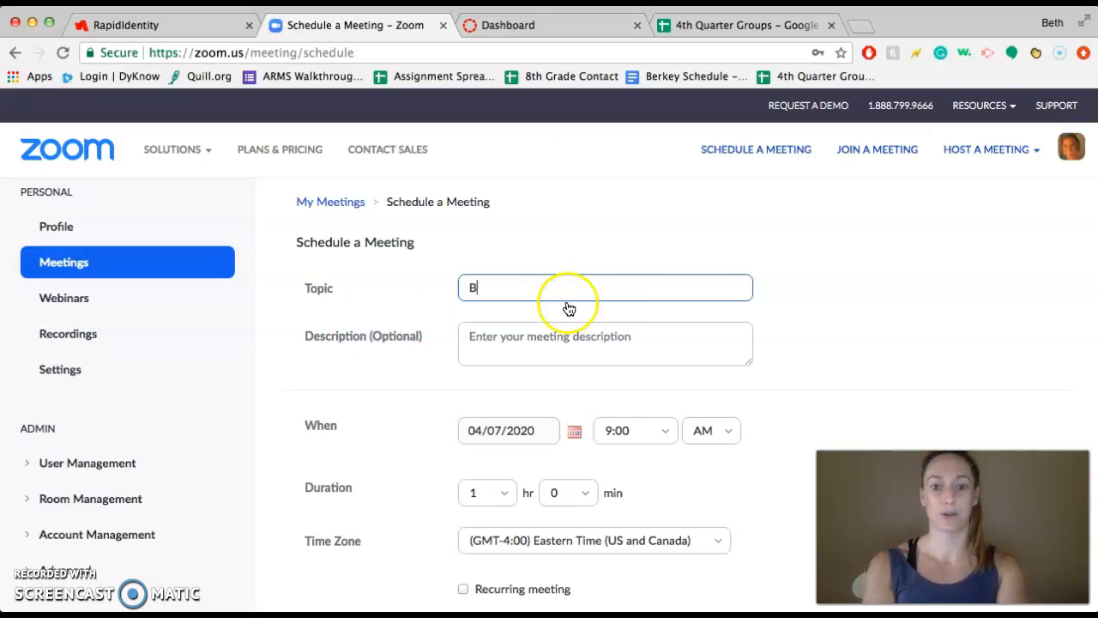
text(lock 4 Group)
Step: Make the new meeting a recurring meeting
scroll(600, 285, down, 1)
scroll(583, 281, down, 4)
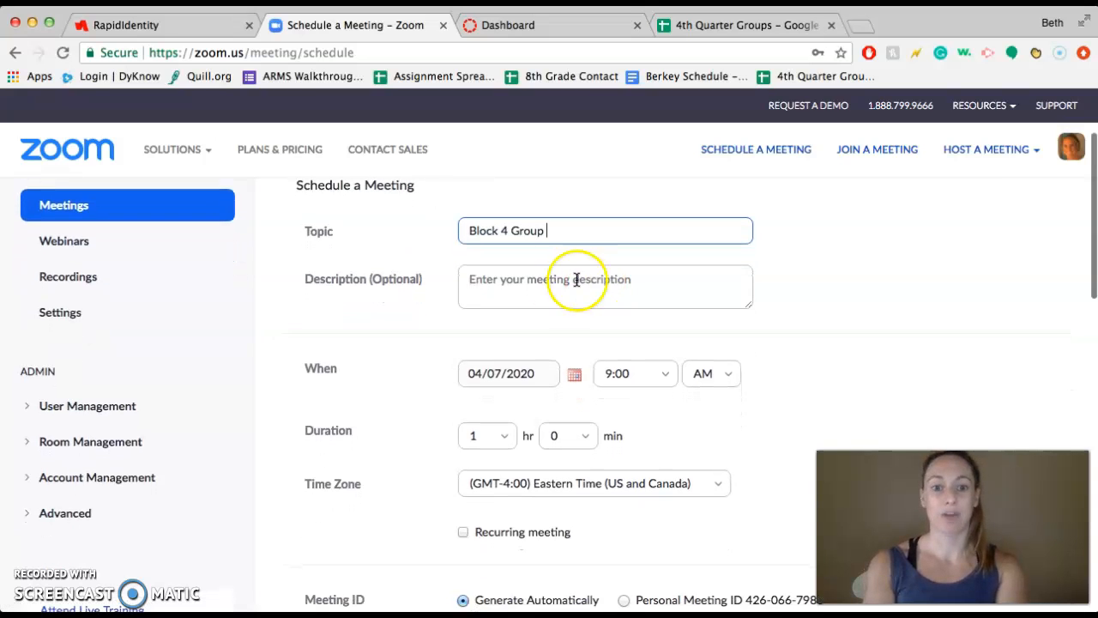
scroll(590, 279, down, 2)
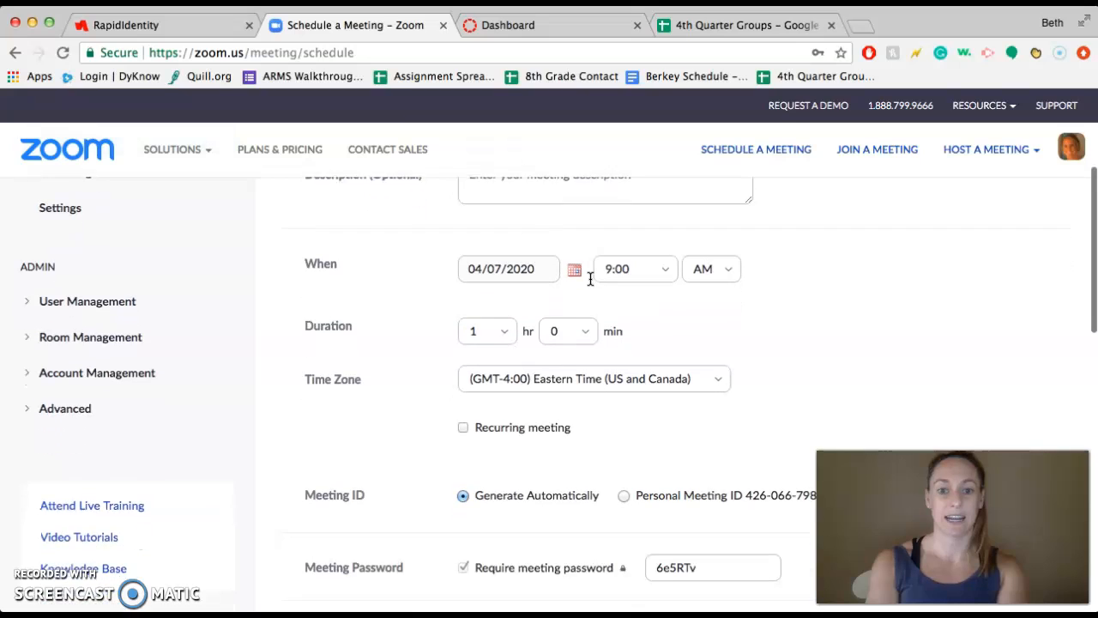
click(516, 394)
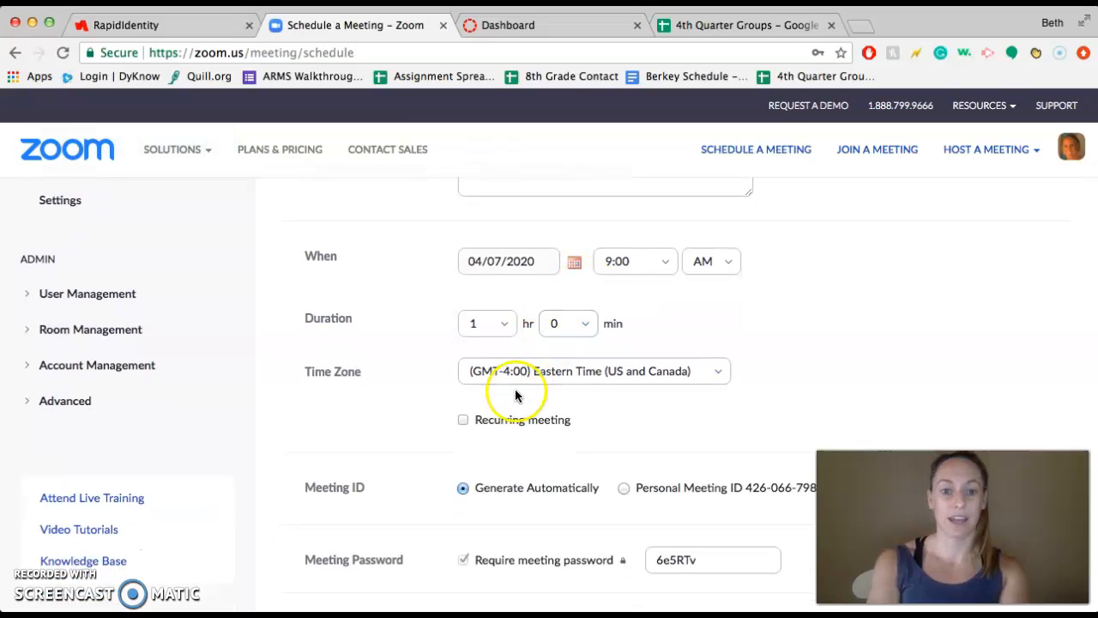
click(462, 421)
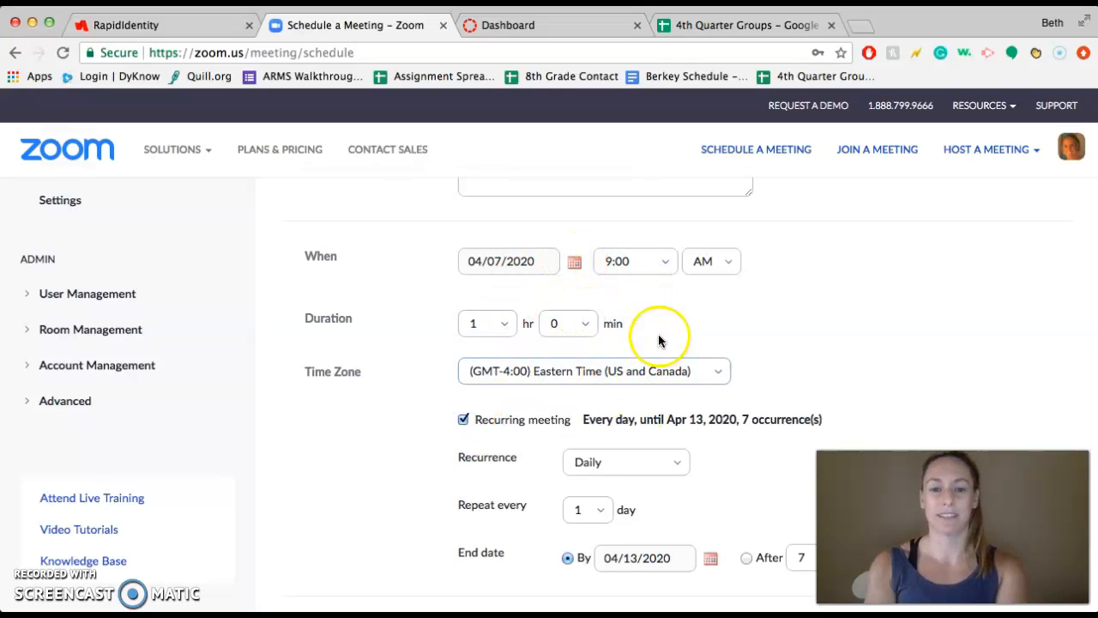
click(585, 329)
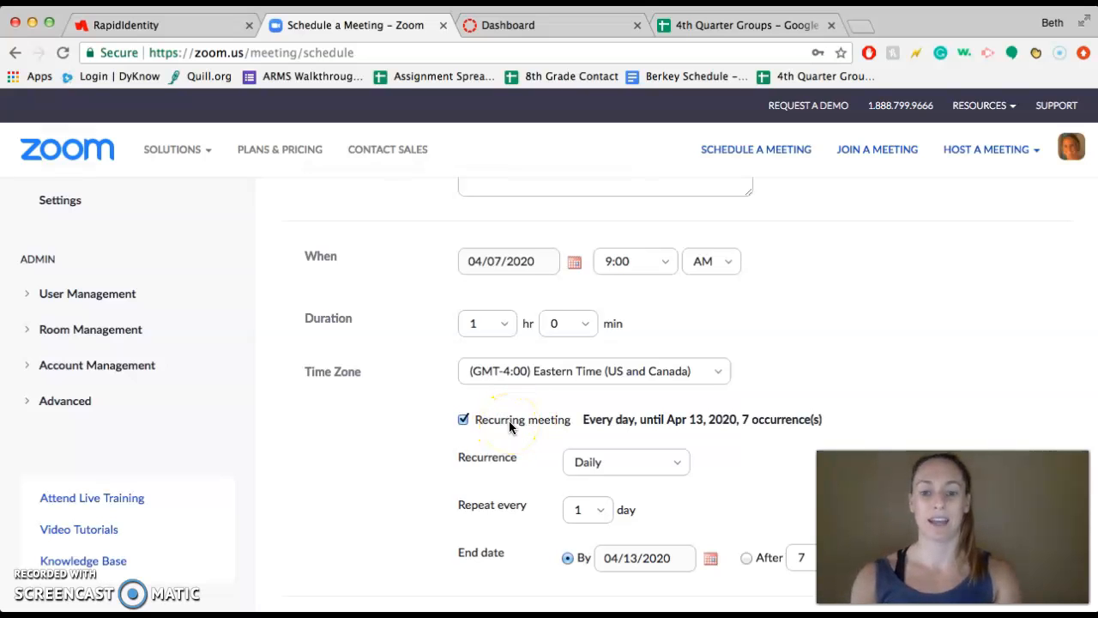
Step: Set the meeting's start to 04/08/2020 at 1:30 PM
scroll(508, 420, down, 2)
click(579, 204)
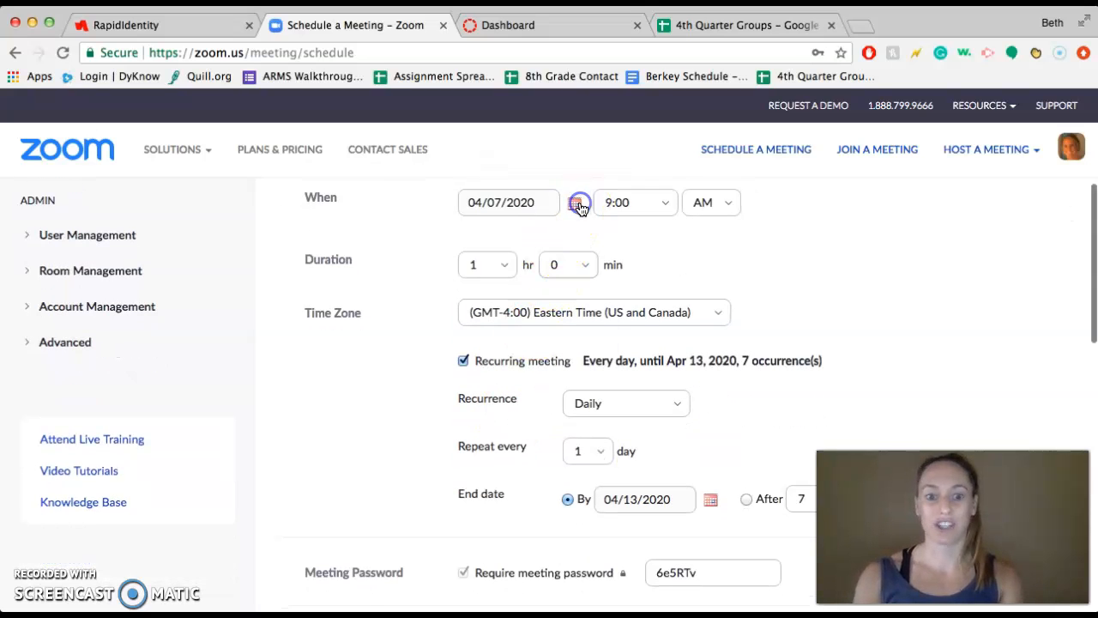
click(541, 288)
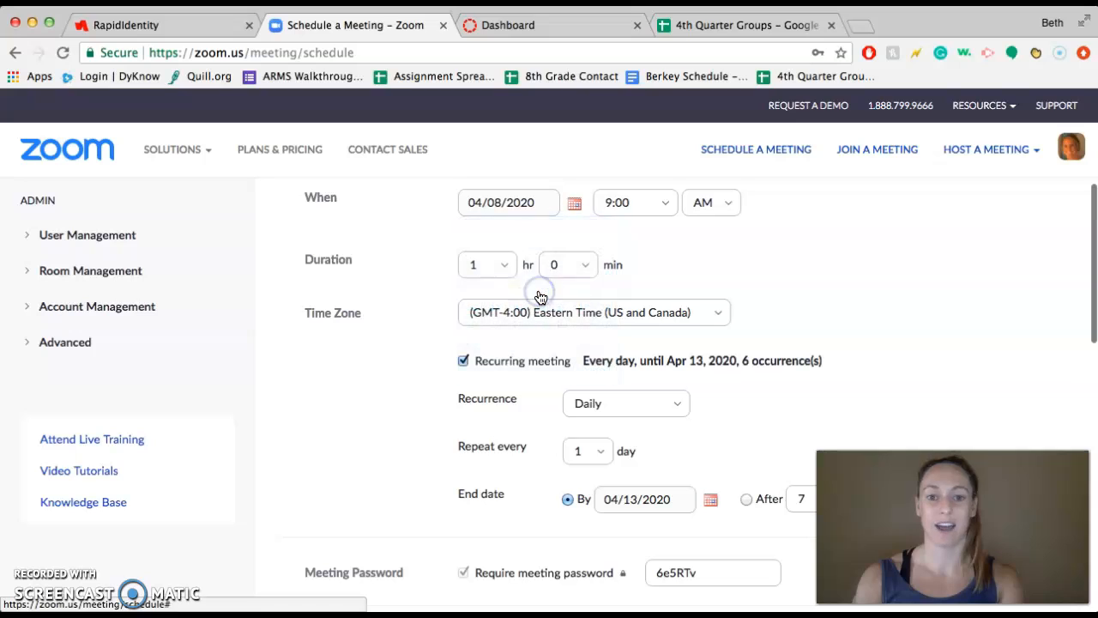
click(533, 214)
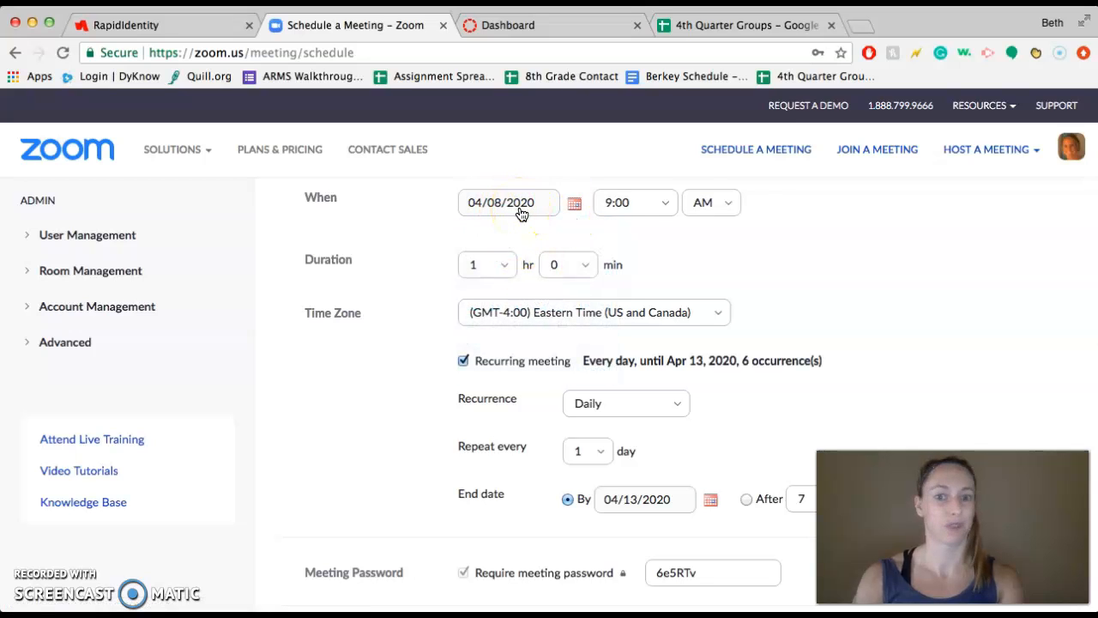
click(667, 206)
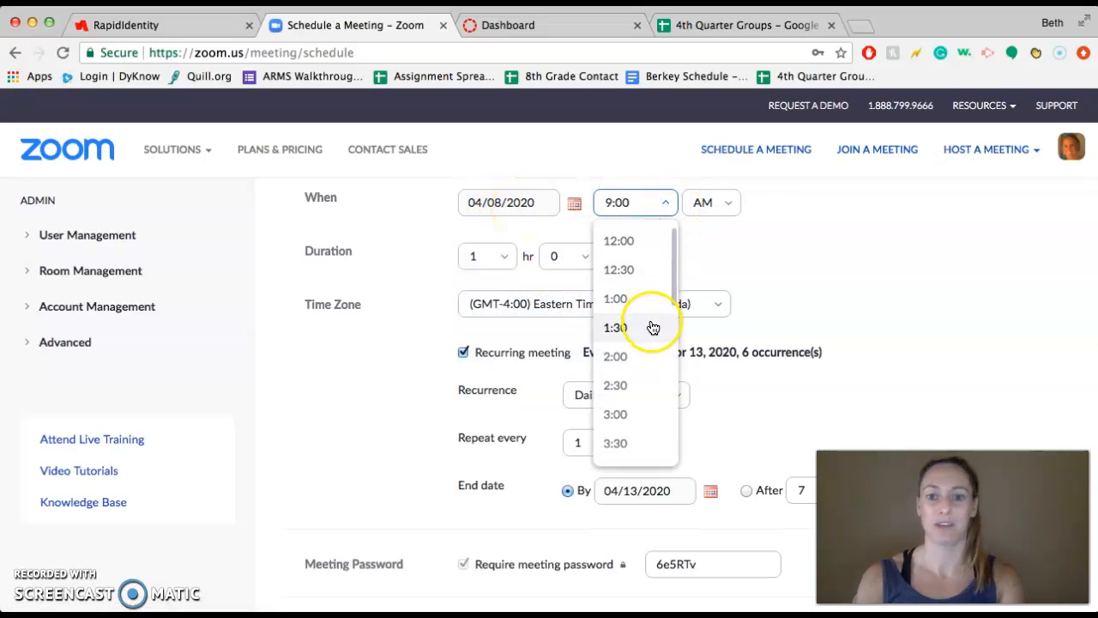
click(652, 327)
click(705, 204)
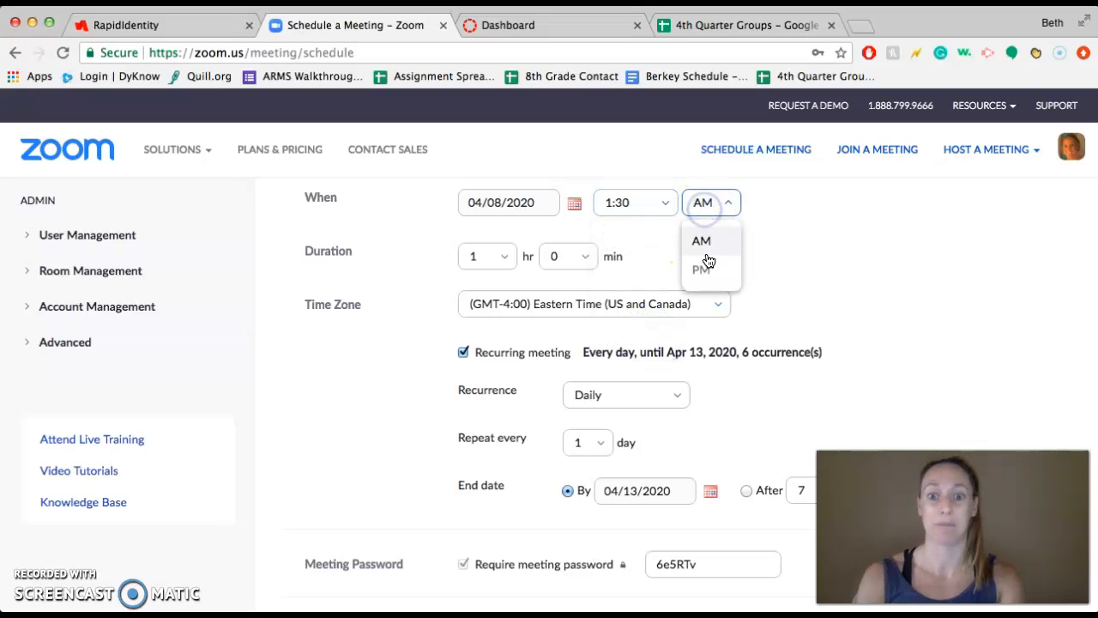
click(706, 270)
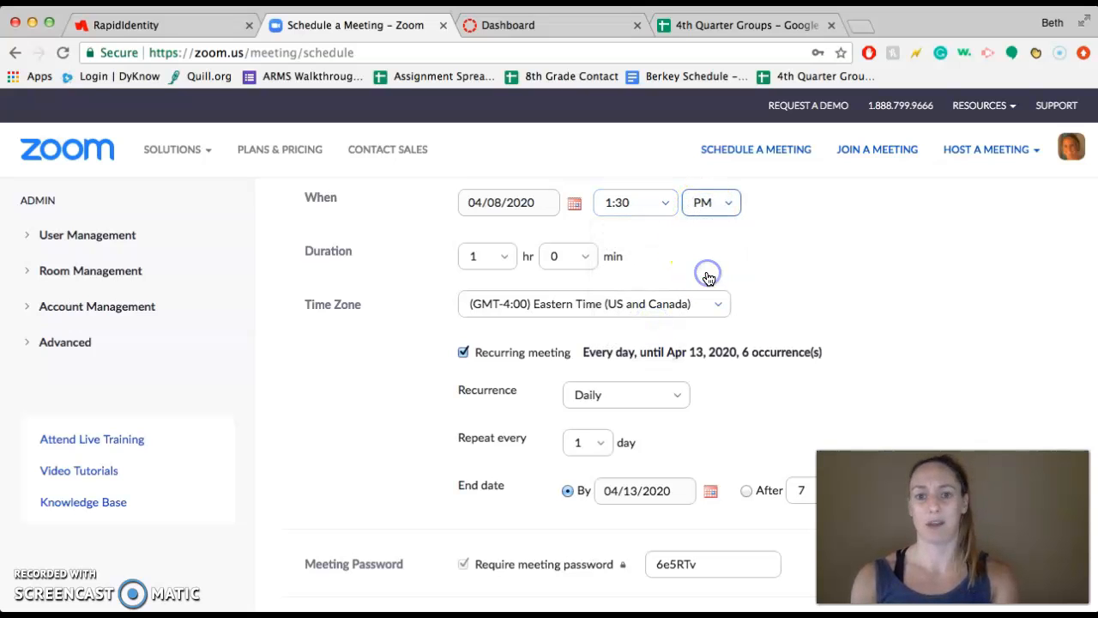
Step: Set the daily recurrence to repeat every 7 days and end after 10 occurrences
scroll(708, 279, down, 1)
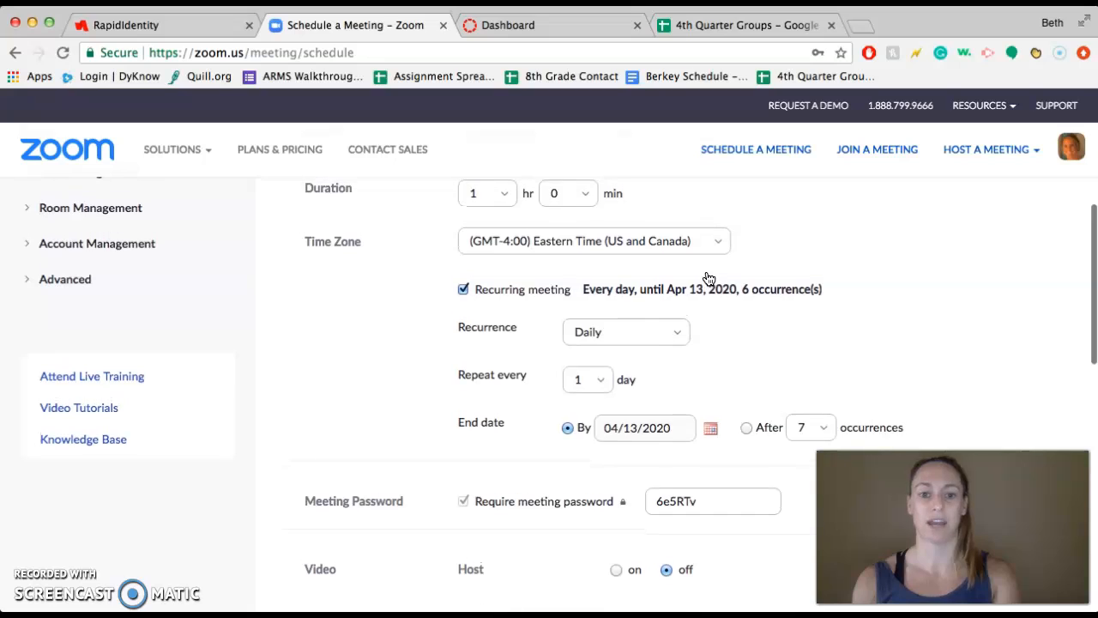
click(603, 388)
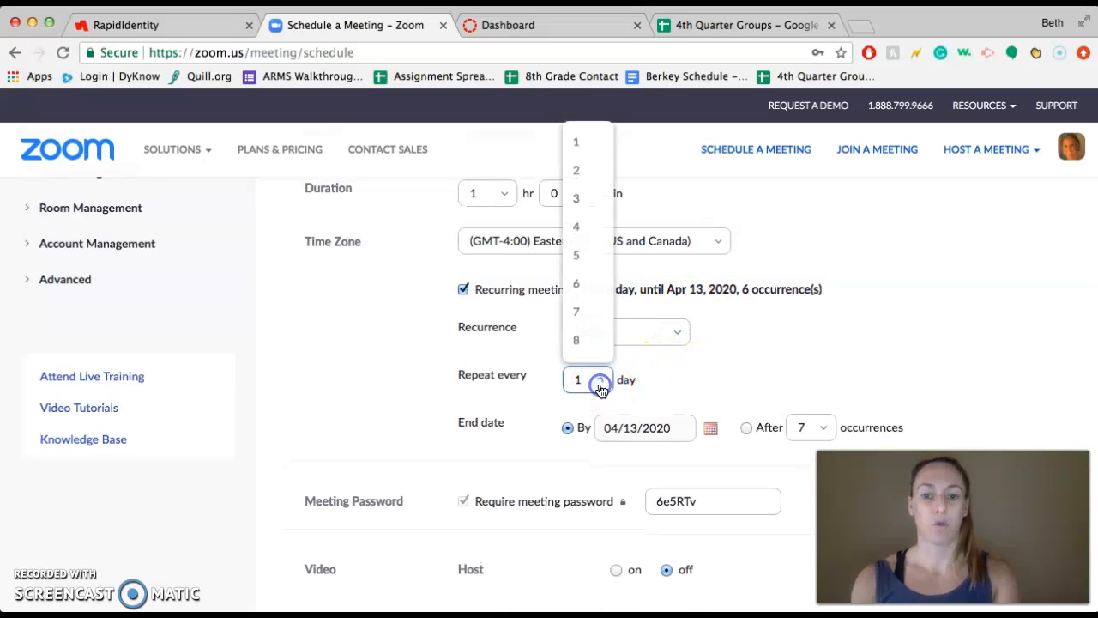
click(595, 322)
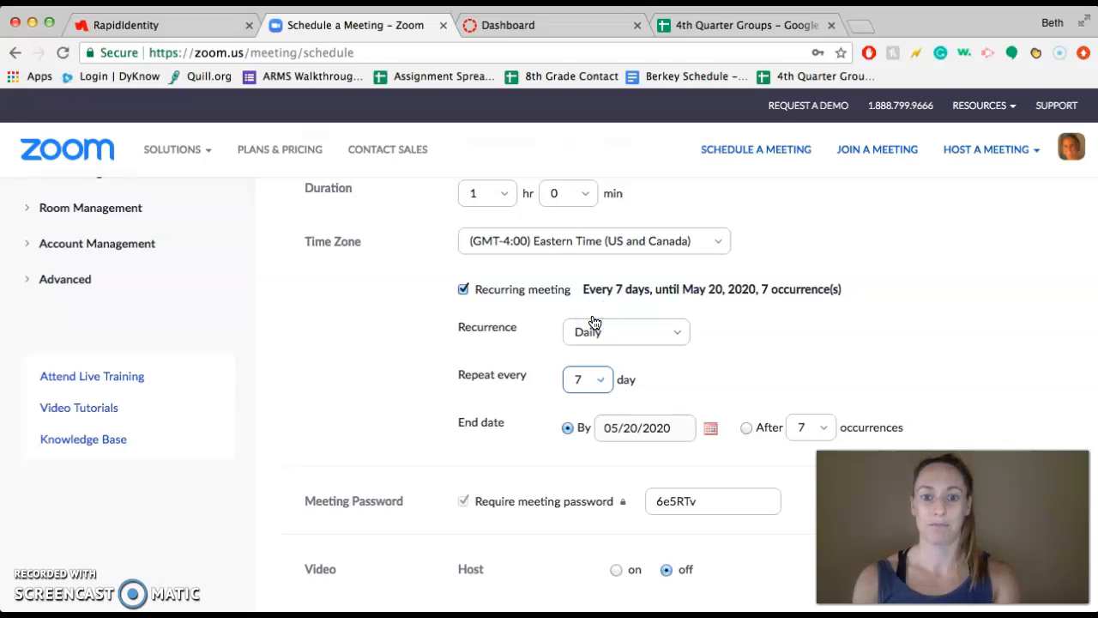
scroll(595, 322, down, 1)
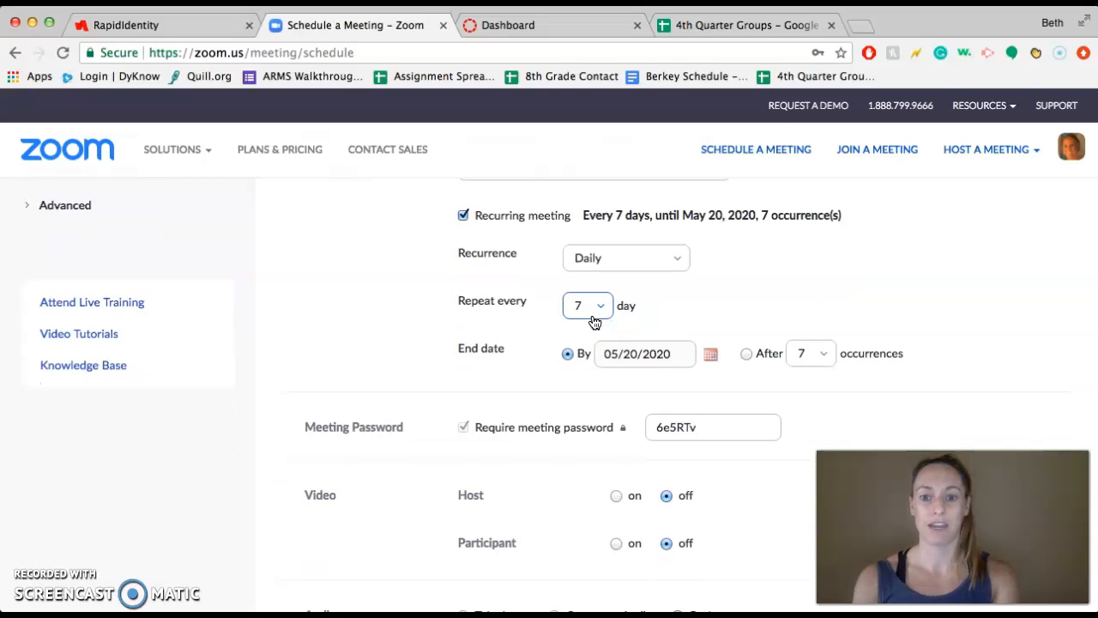
click(801, 357)
scroll(816, 321, down, 3)
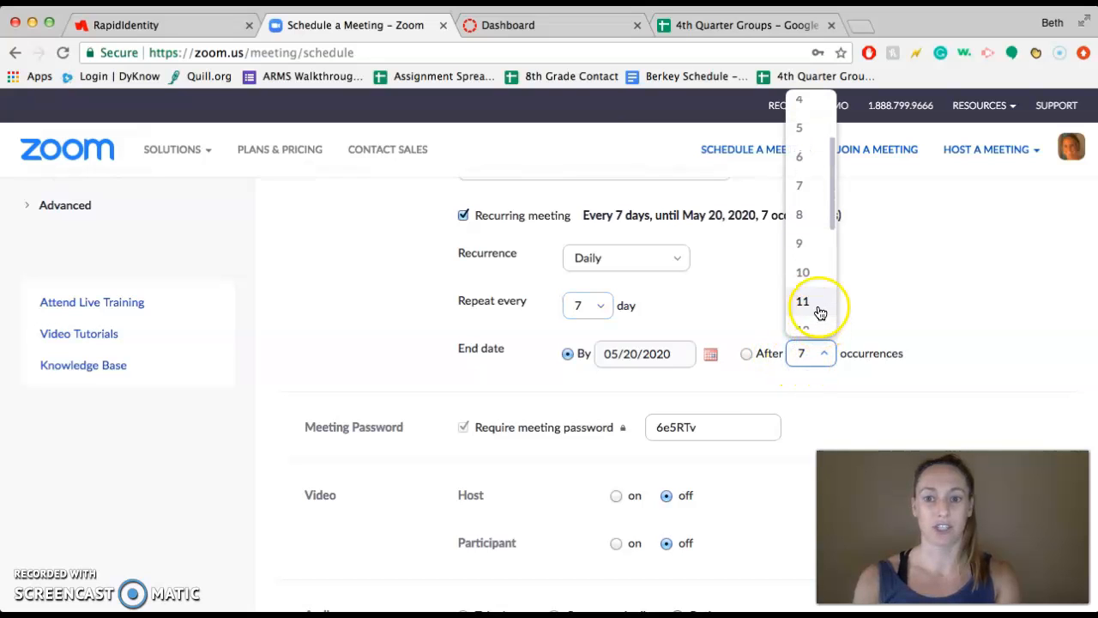
click(803, 273)
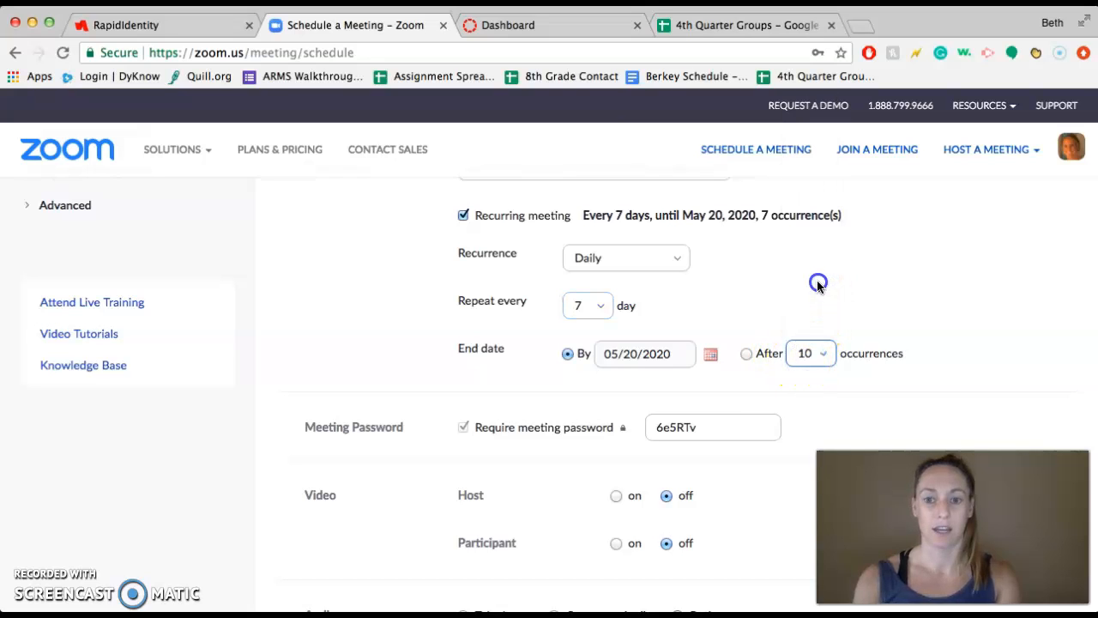
click(749, 353)
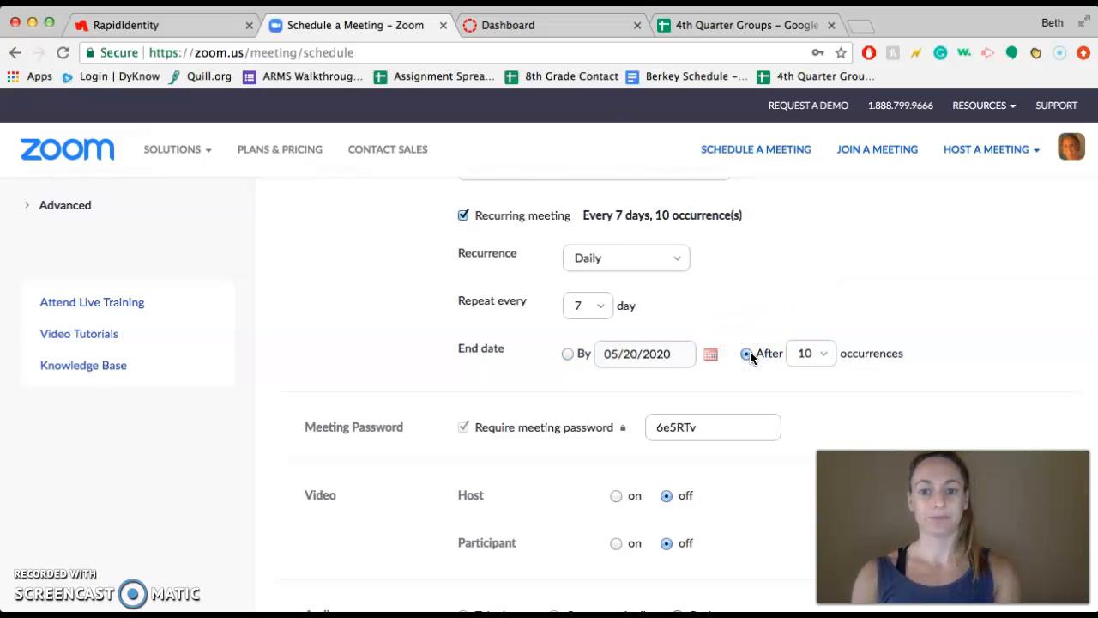
Step: Turn on video for both the host and the participants
scroll(749, 355, down, 2)
scroll(750, 355, up, 4)
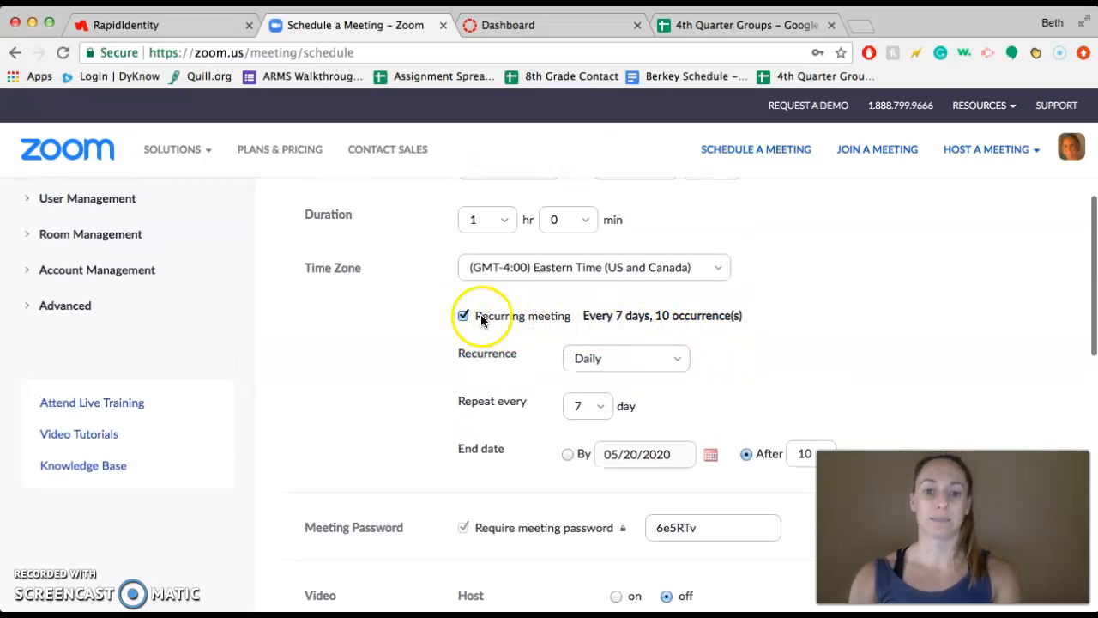
scroll(482, 320, down, 1)
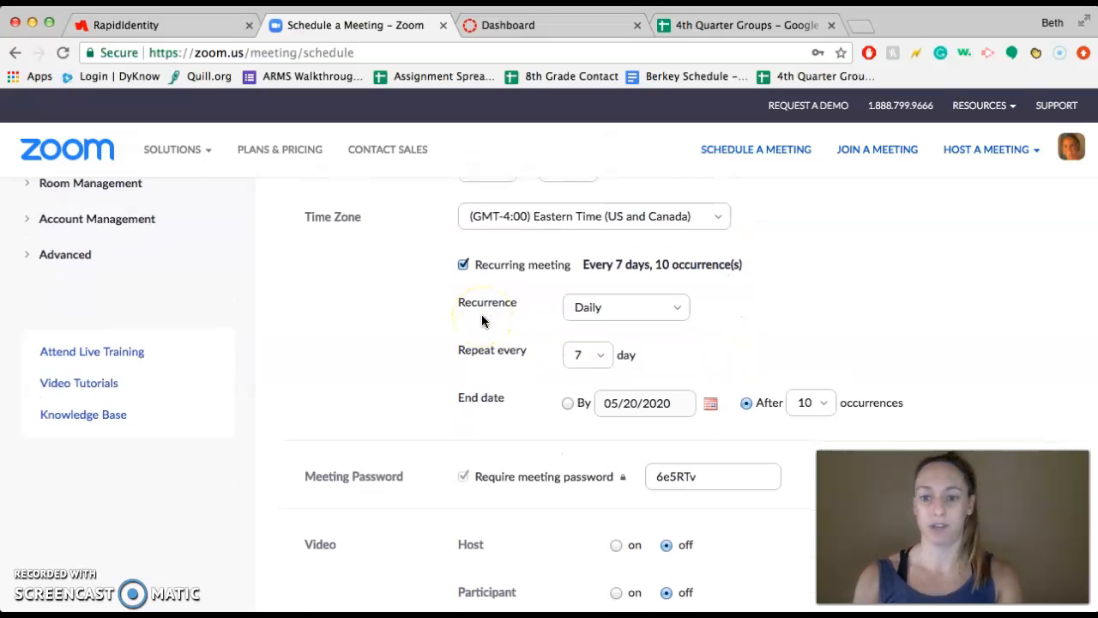
scroll(482, 321, down, 4)
scroll(482, 321, down, 2)
click(563, 296)
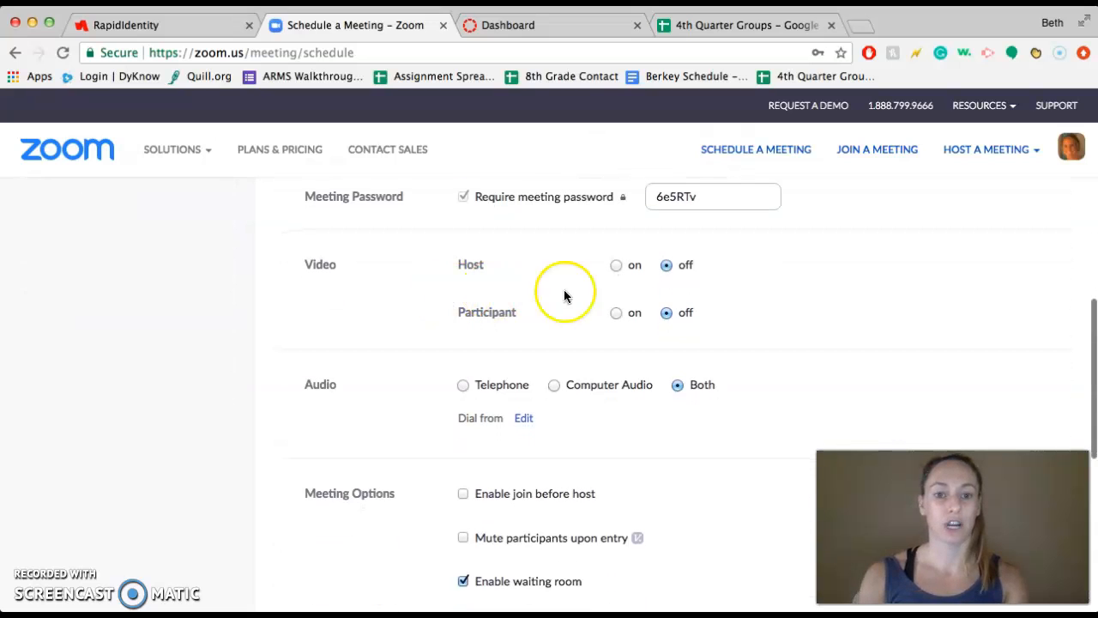
click(617, 265)
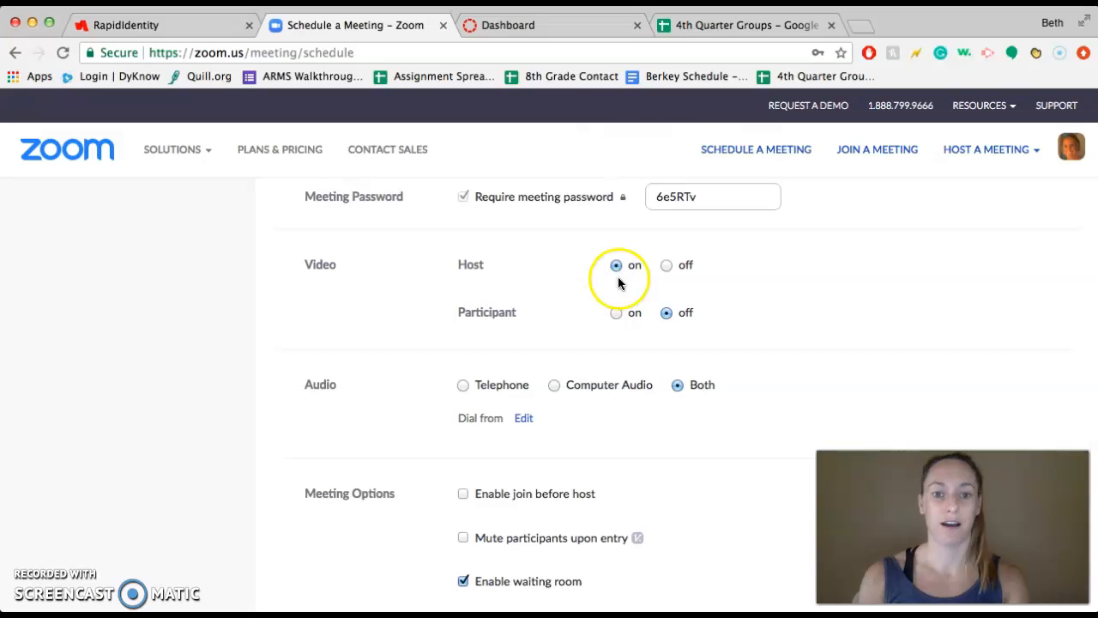
click(616, 313)
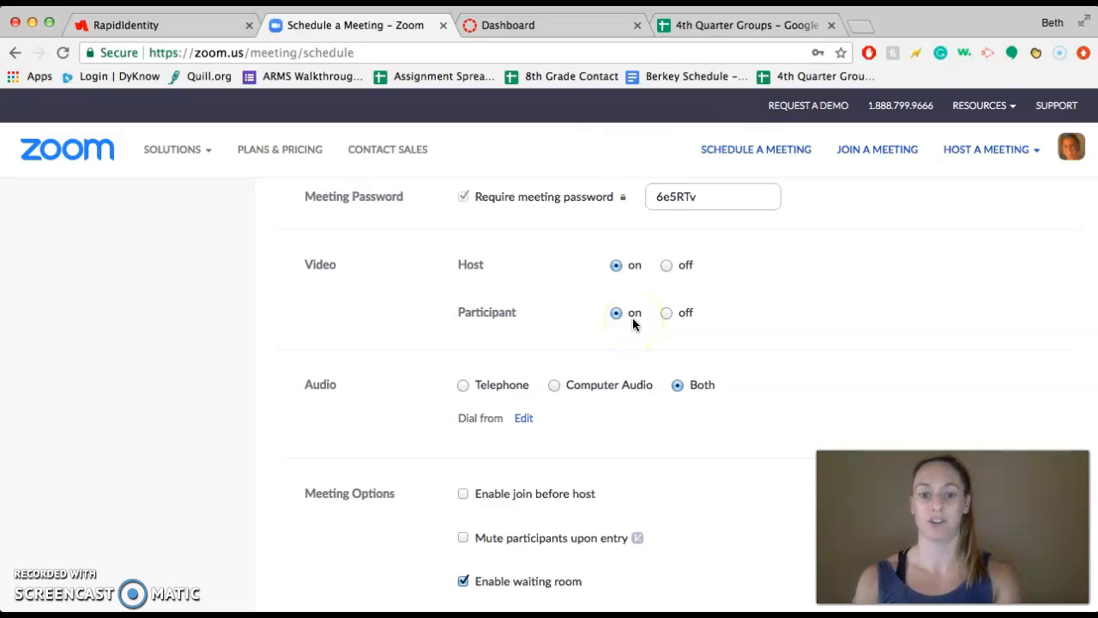
Step: Disable the waiting room in the meeting options and save the scheduled meeting
scroll(633, 322, down, 5)
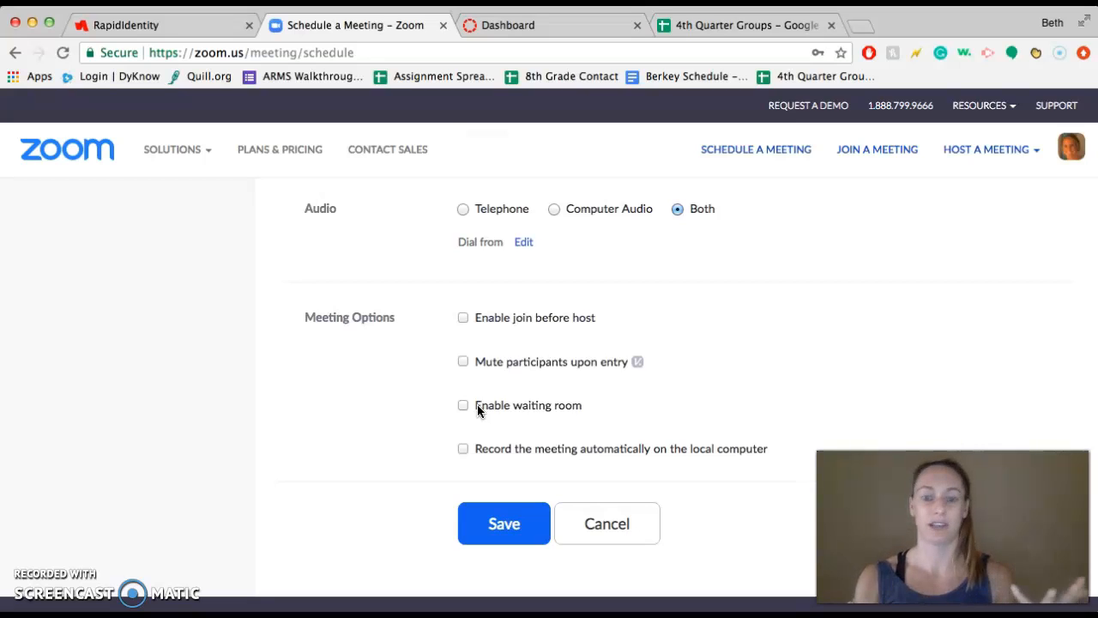
click(485, 400)
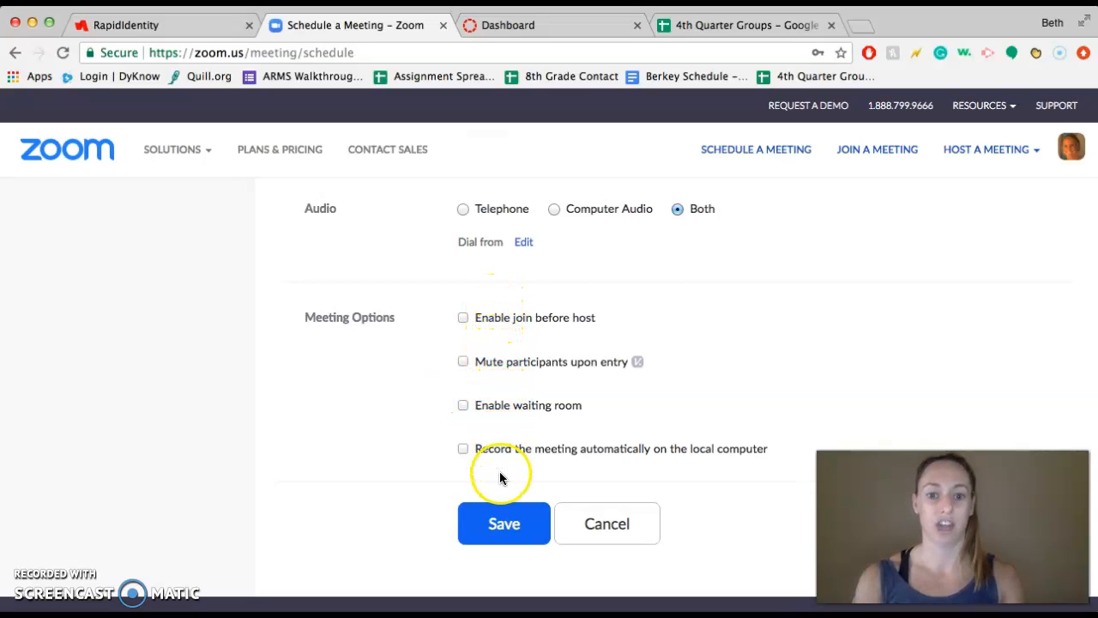
click(504, 524)
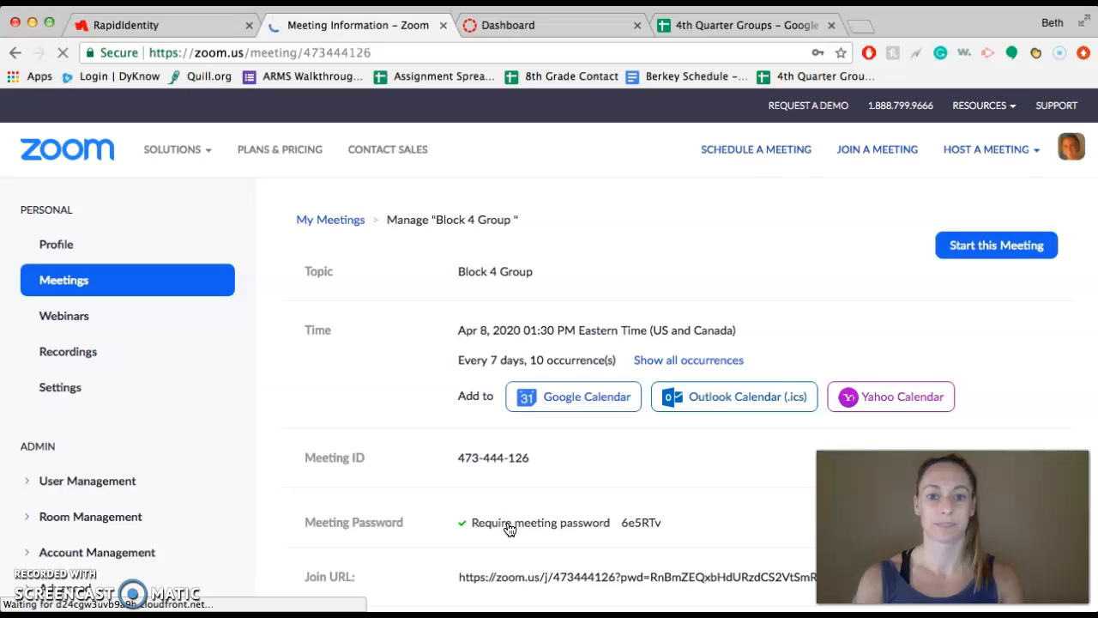
Step: Copy the join URL from the scheduled Block 4 Group meeting's information page
scroll(509, 529, down, 2)
scroll(510, 530, down, 2)
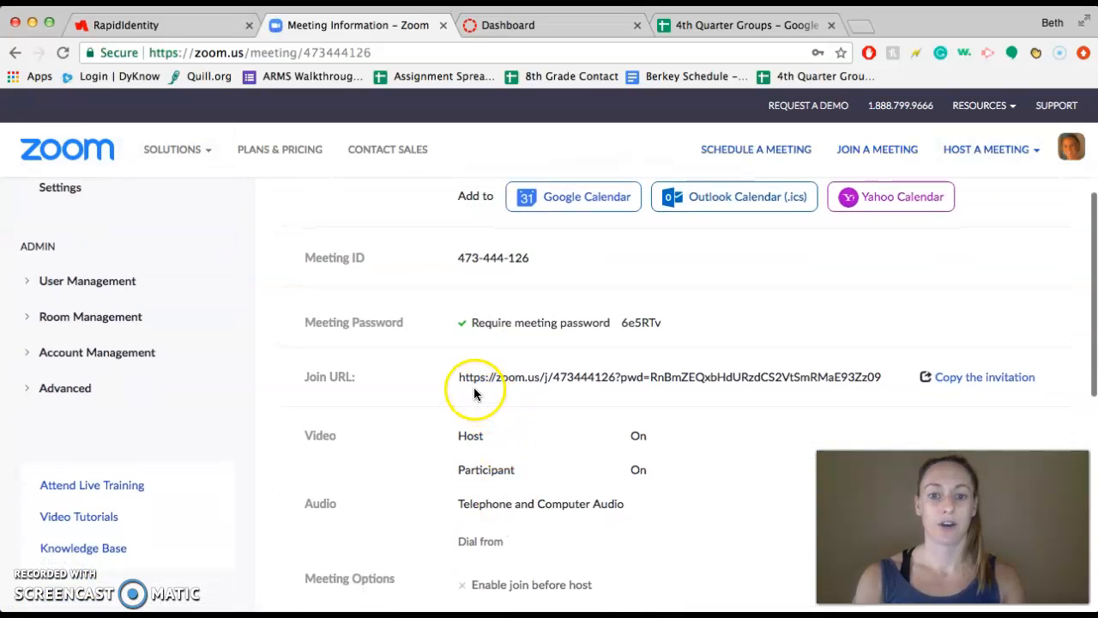
click(465, 378)
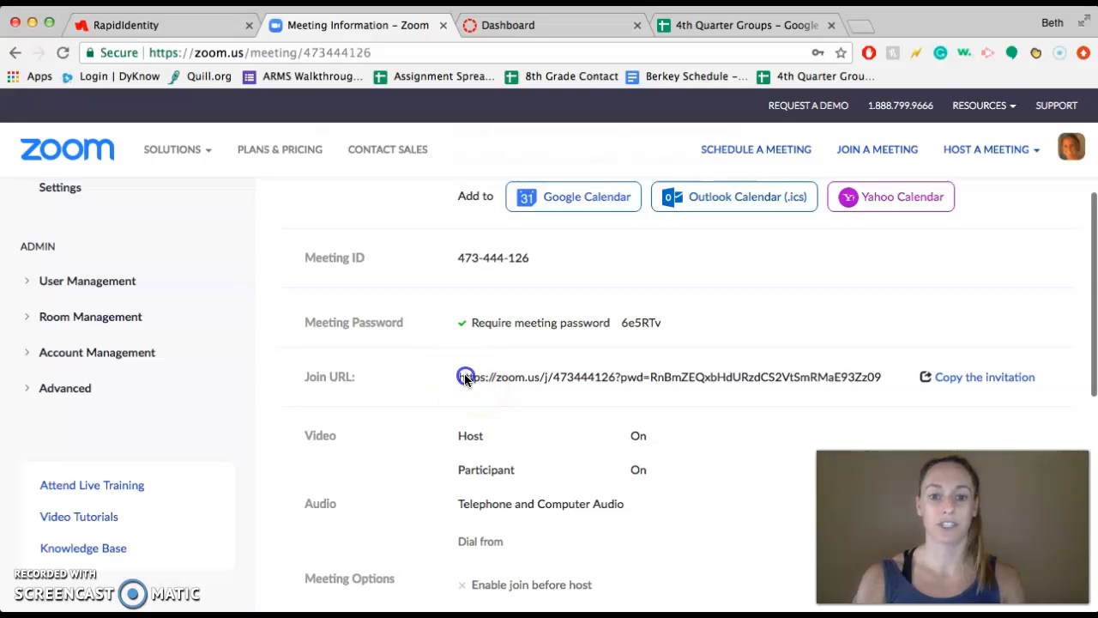
drag(461, 380, 879, 375)
key(cmd+c)
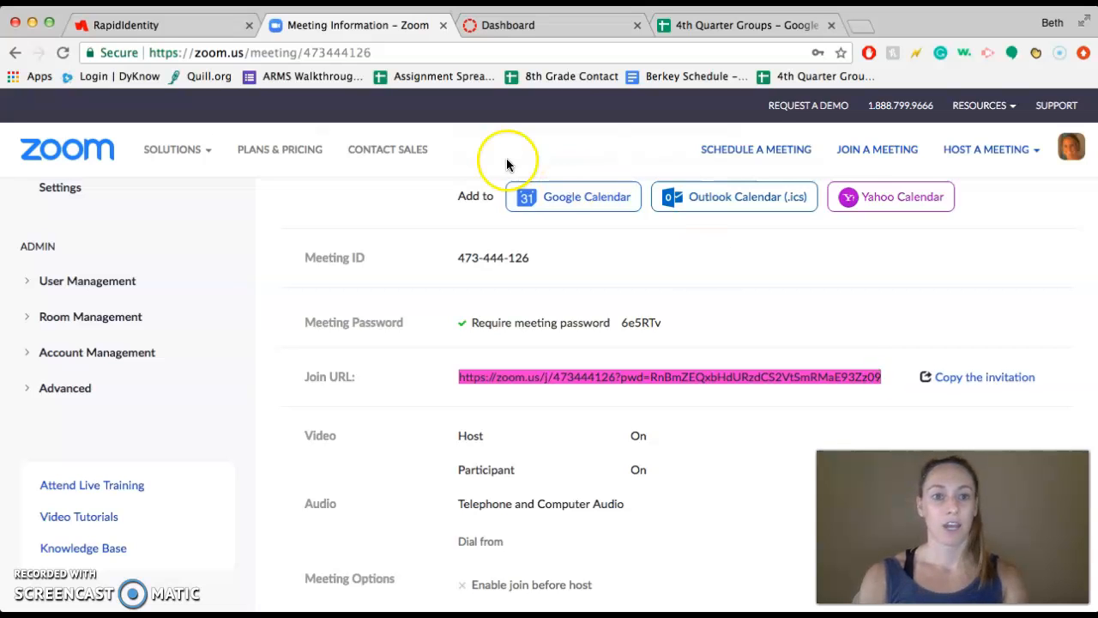
Step: Switch to Canvas and open the Weekly Check-Ins page of the IB MYP ELA Grade 8 course for editing
click(497, 26)
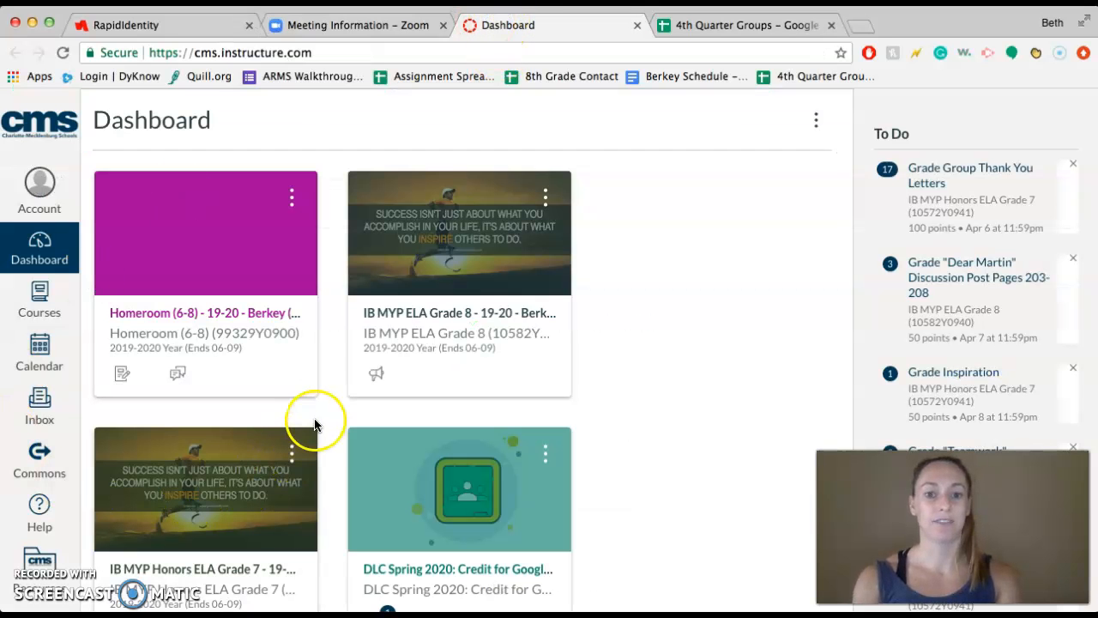
click(427, 341)
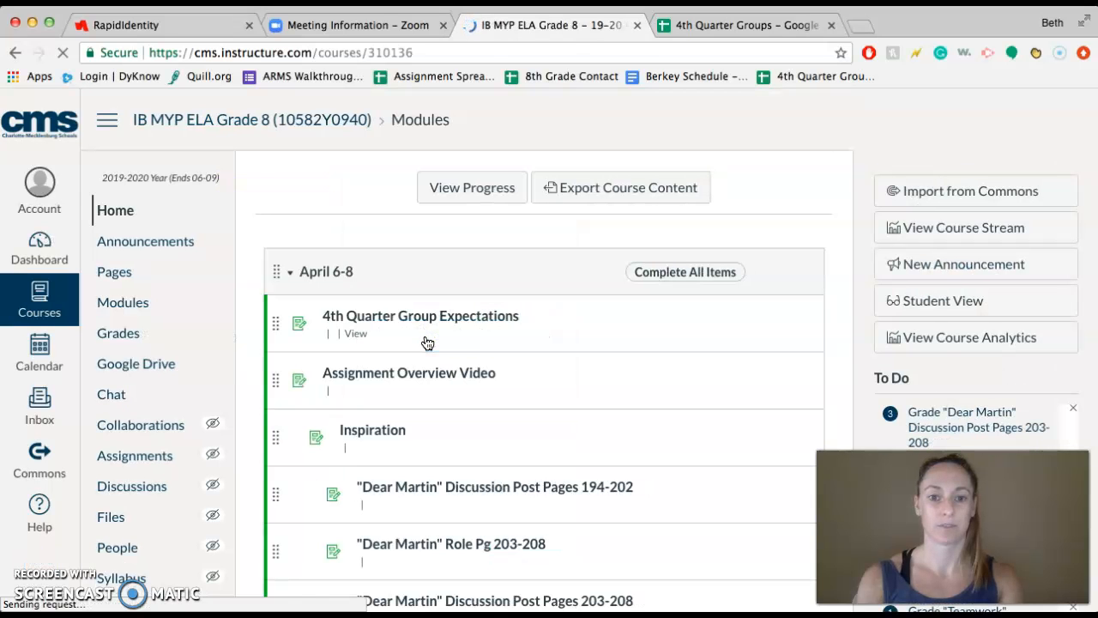
click(181, 306)
click(116, 273)
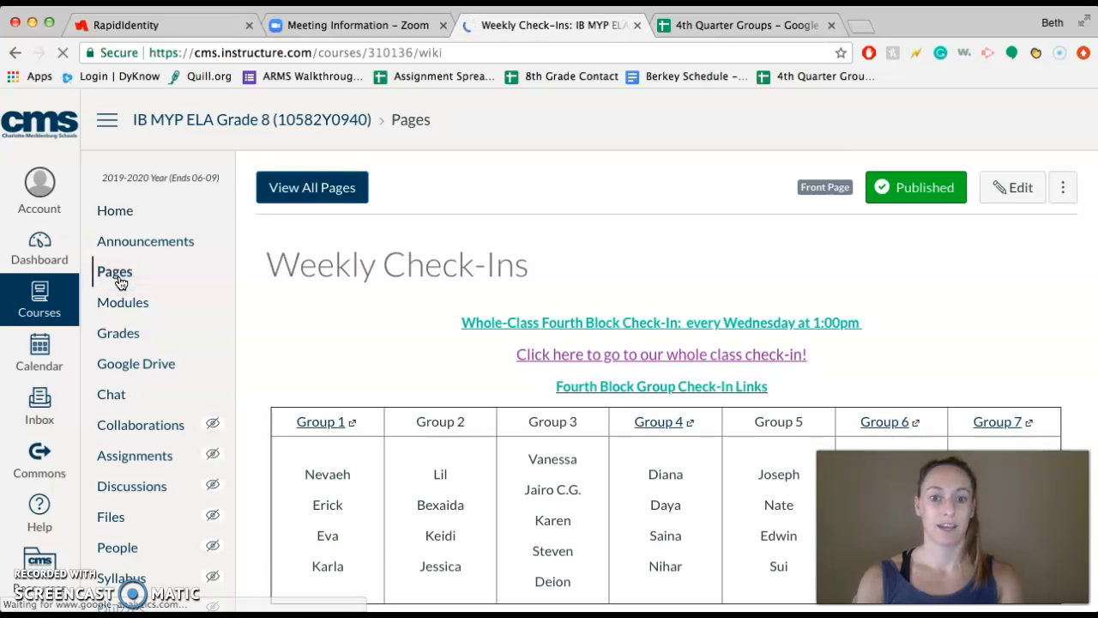
click(515, 331)
scroll(515, 332, down, 2)
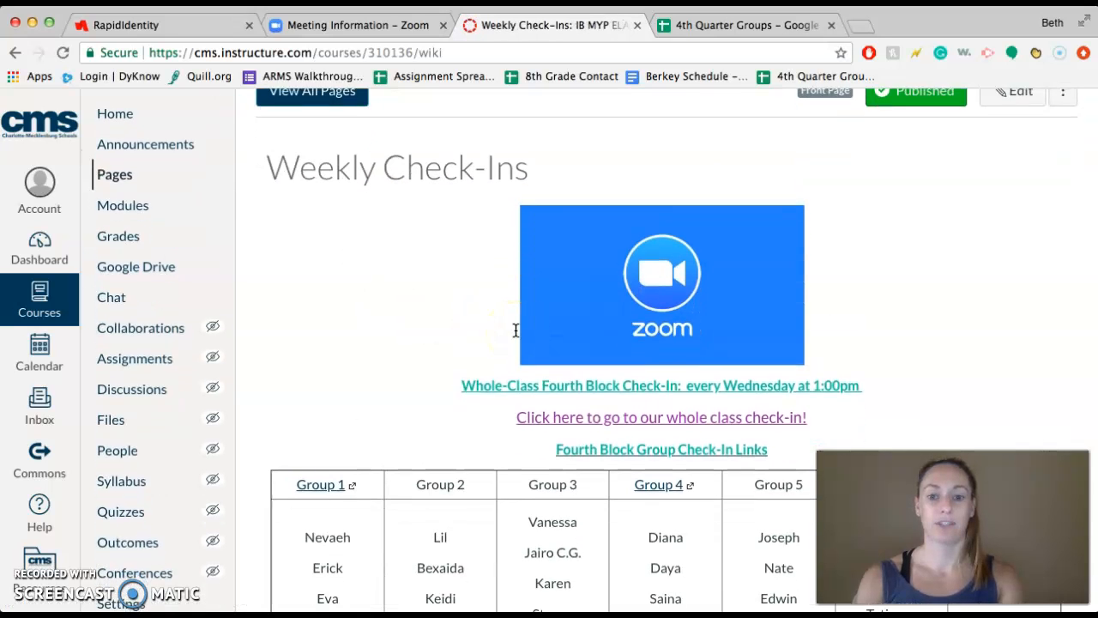
scroll(516, 331, up, 1)
click(862, 216)
click(1012, 128)
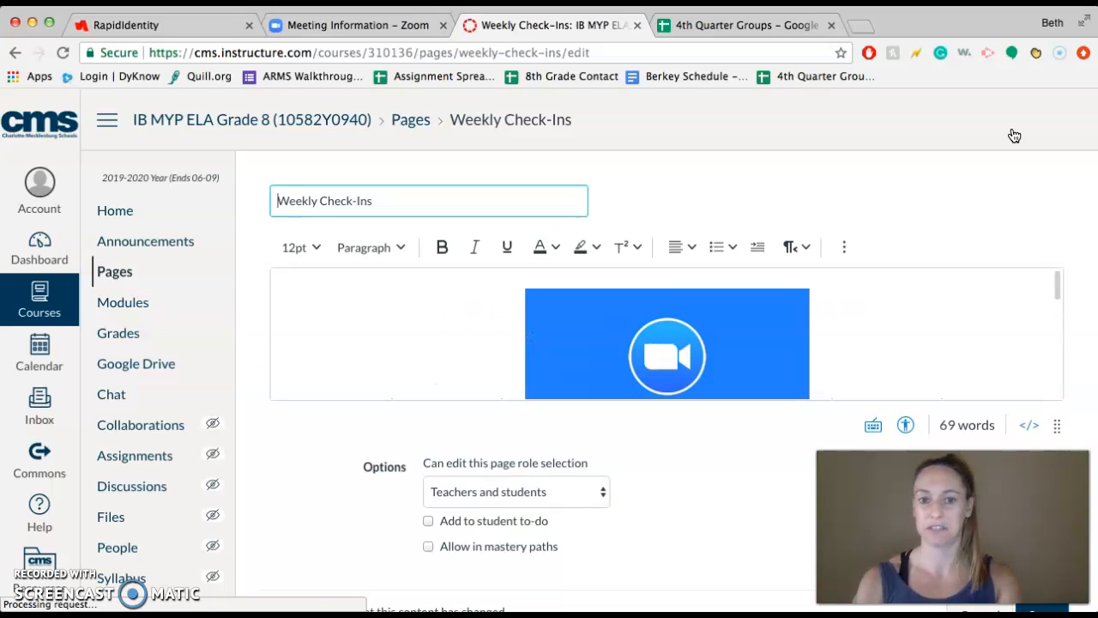
Step: Link the Group 2 heading in the check-in table to the copied Zoom join URL, including its embedded meeting password
click(847, 293)
scroll(847, 292, down, 5)
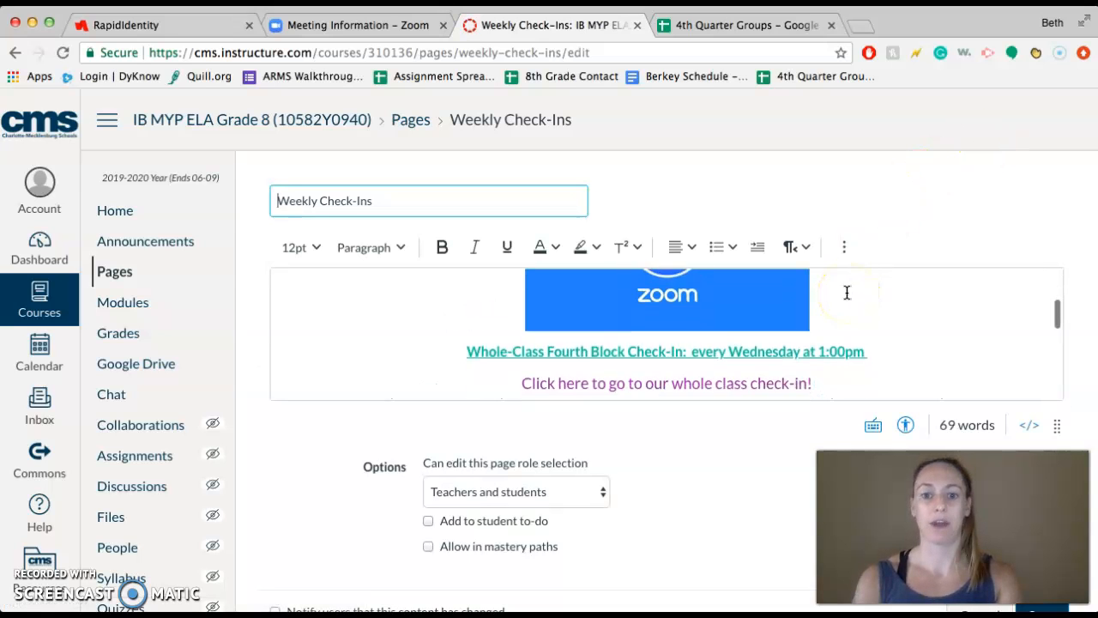
drag(424, 324, 470, 325)
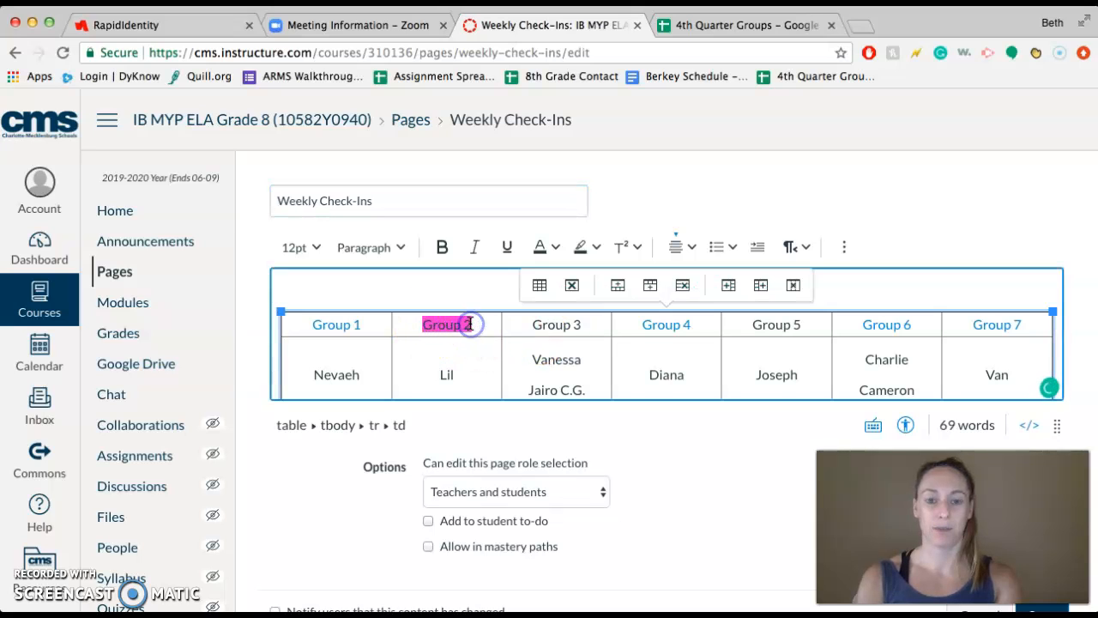
click(840, 256)
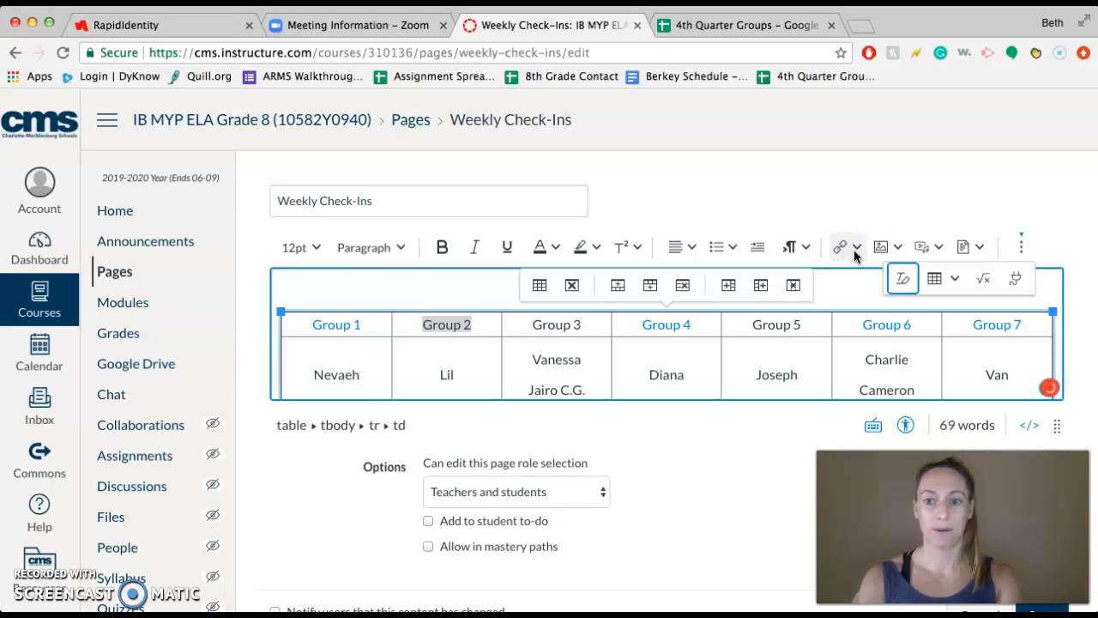
click(852, 249)
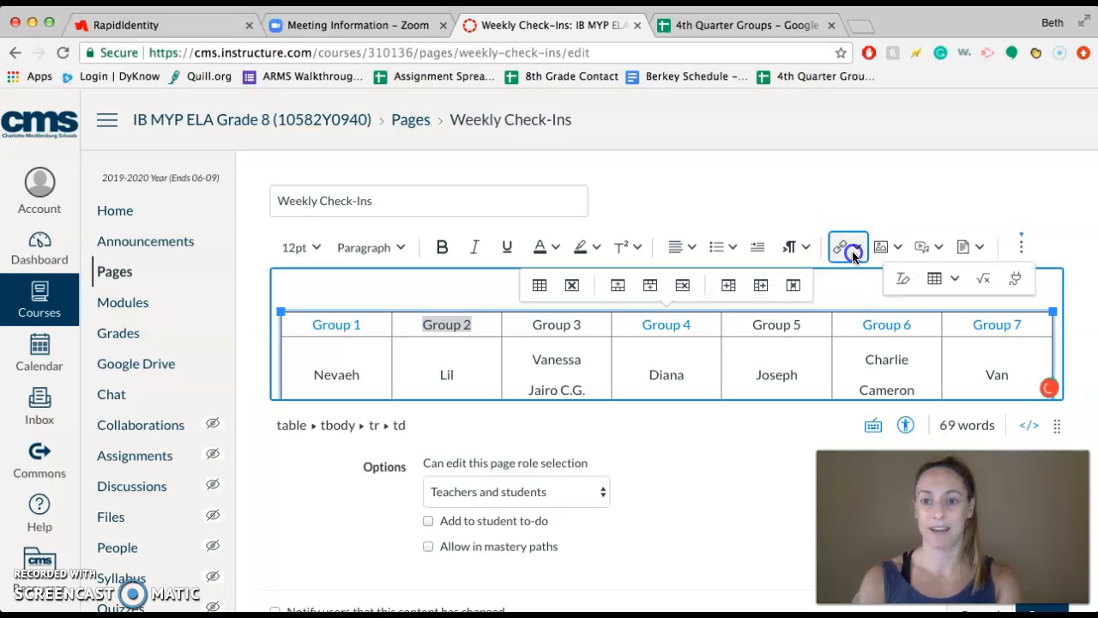
click(853, 280)
click(789, 397)
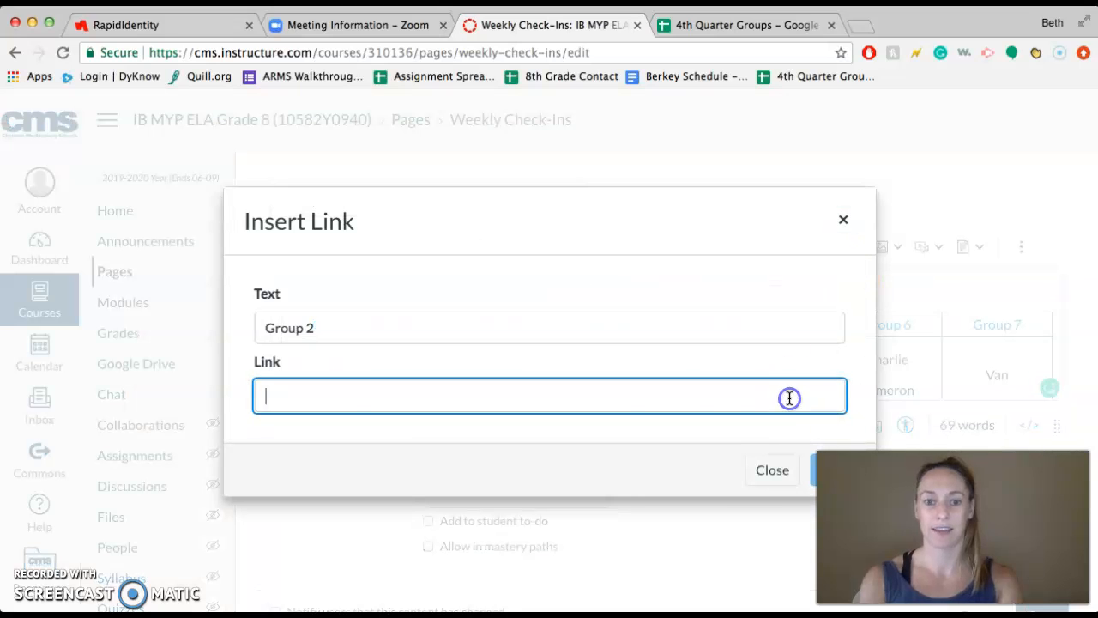
key(cmd+v)
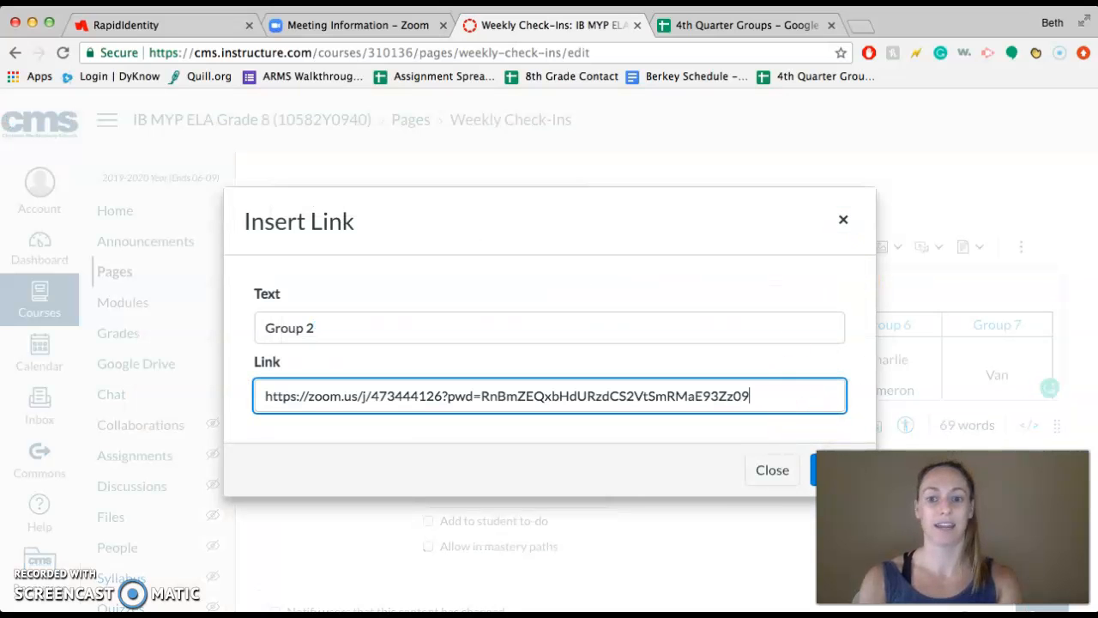
click(814, 470)
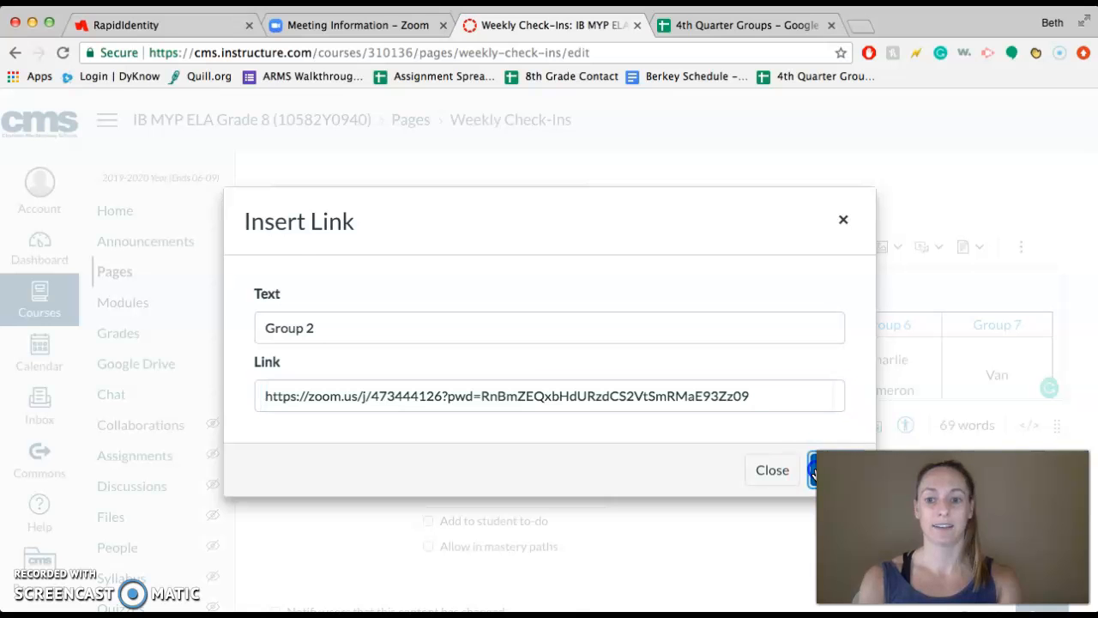
Step: Save the Weekly Check-Ins page and check the Group 2 link in the published table
scroll(814, 475, down, 5)
scroll(815, 474, down, 3)
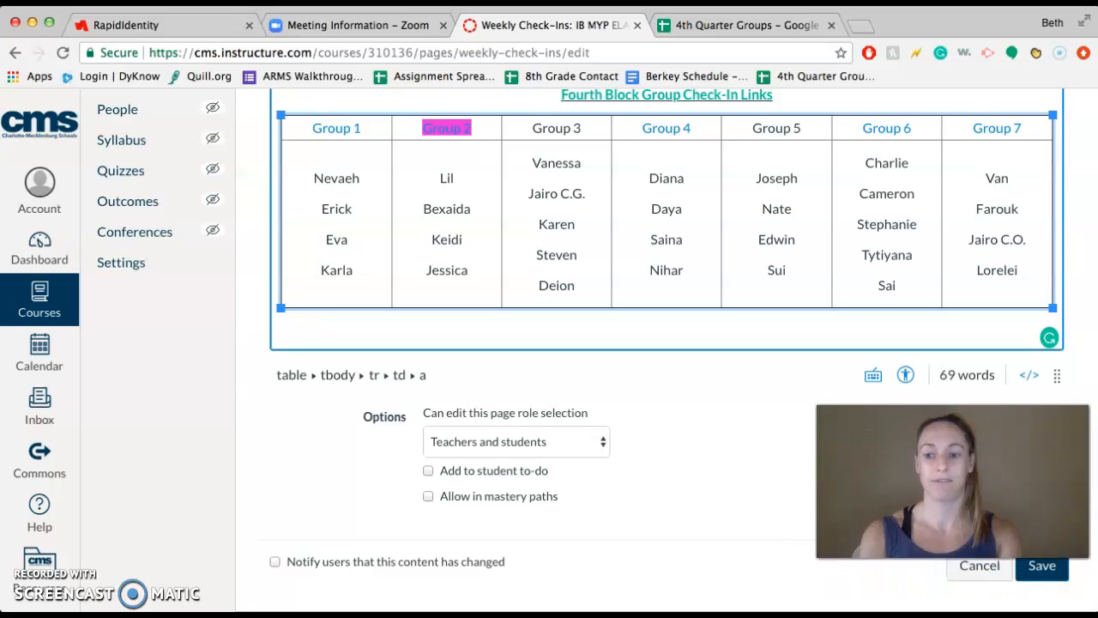
click(1053, 577)
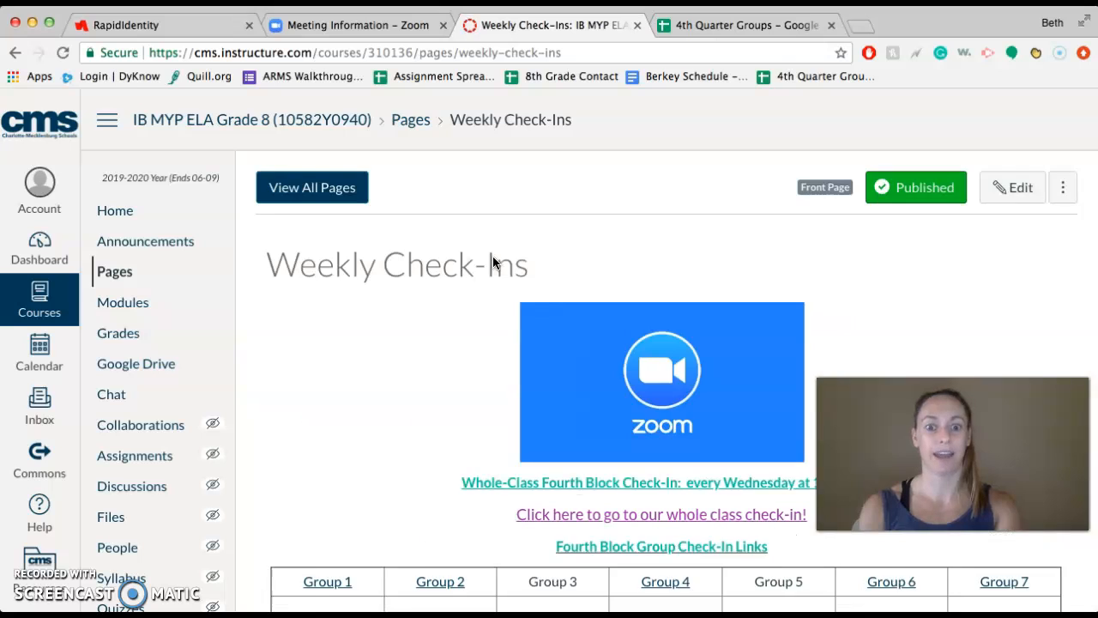
scroll(493, 256, down, 5)
click(455, 365)
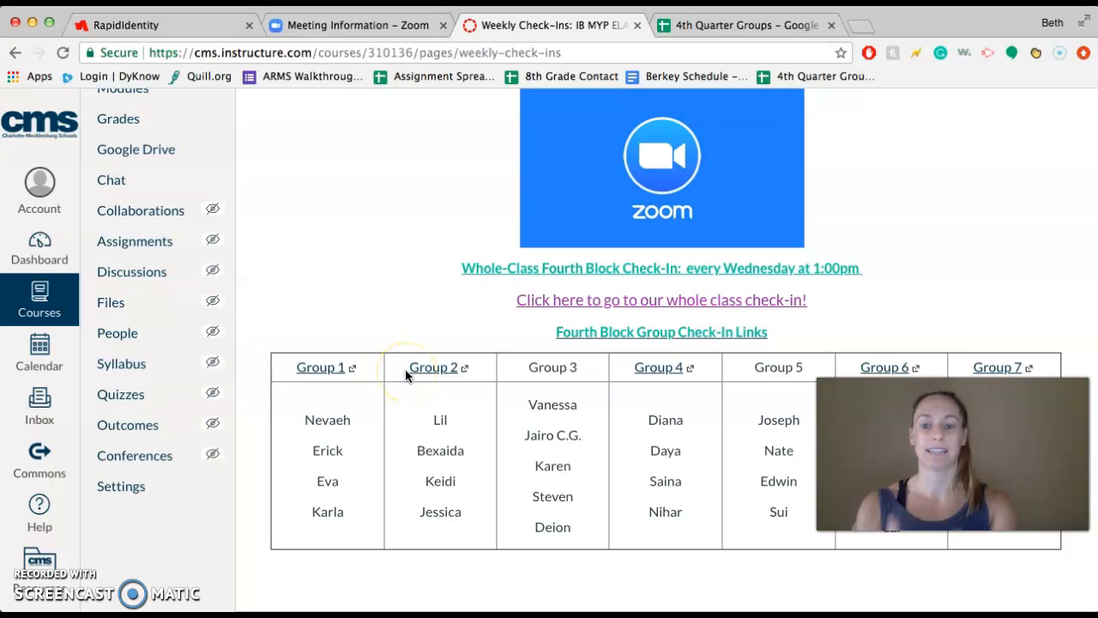
scroll(405, 370, down, 1)
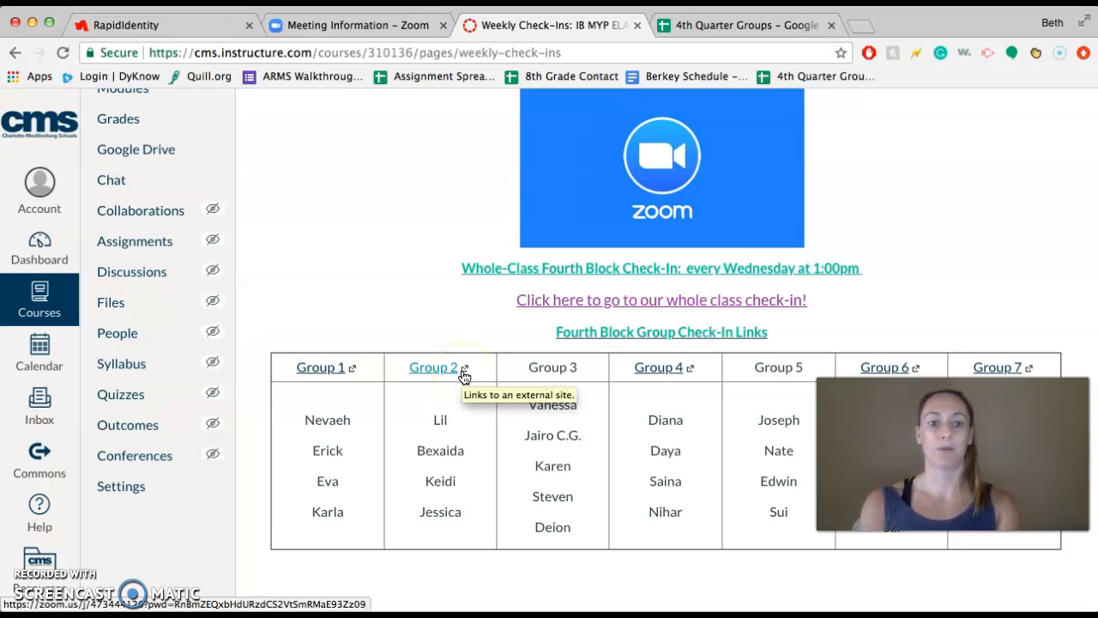
scroll(463, 377, up, 5)
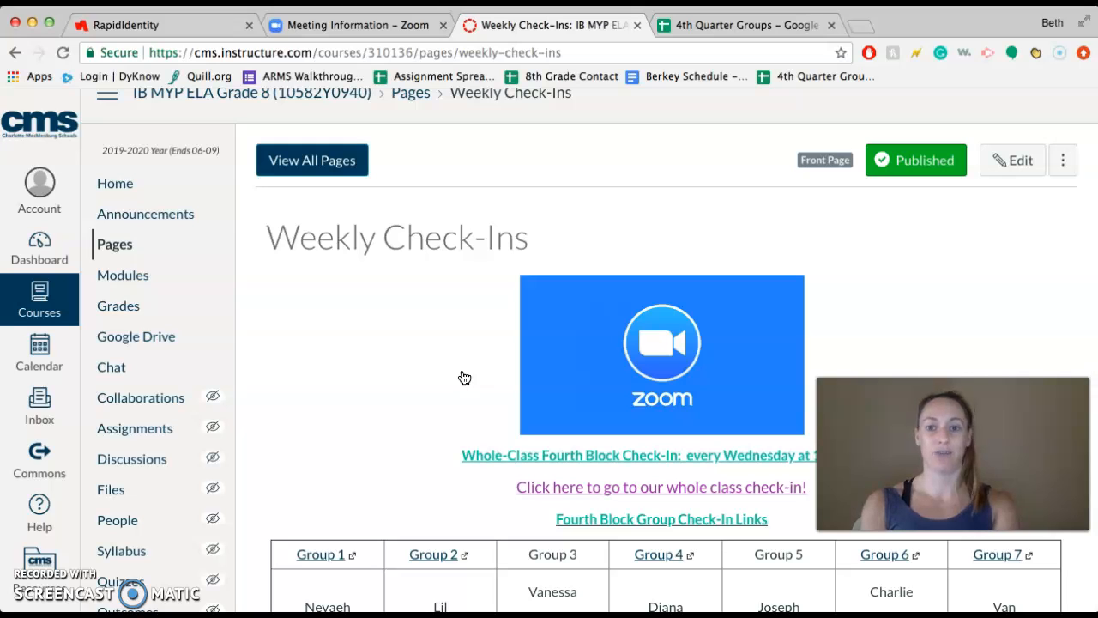
Step: Open the 4th Quarter Group Expectations assignment from the course modules, load it in a new window, and open its document in Google Docs
click(126, 277)
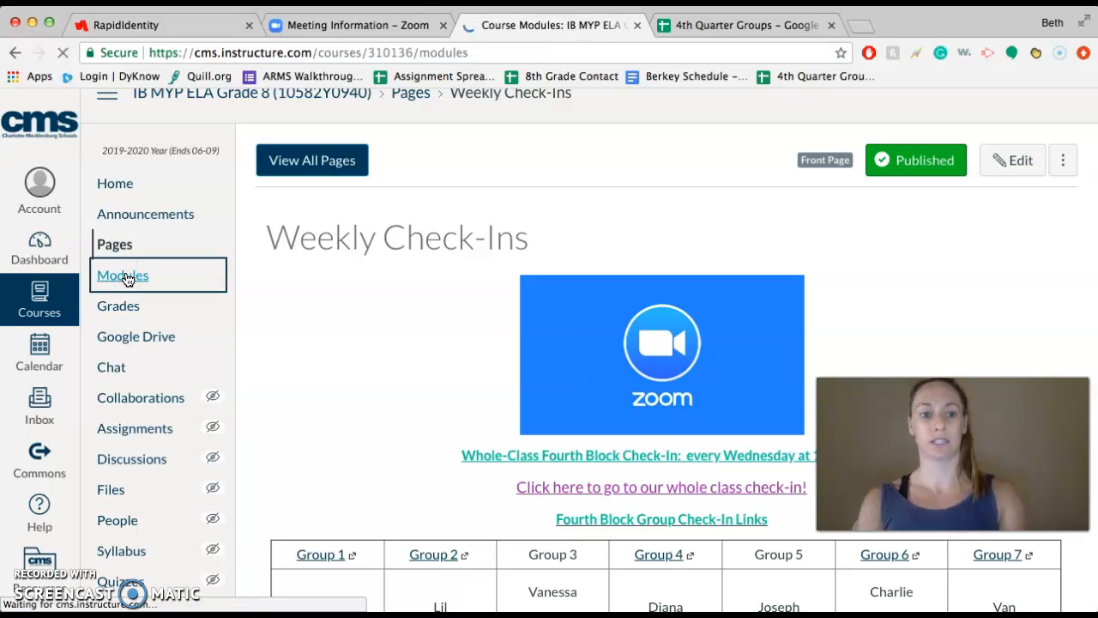
scroll(450, 263, down, 2)
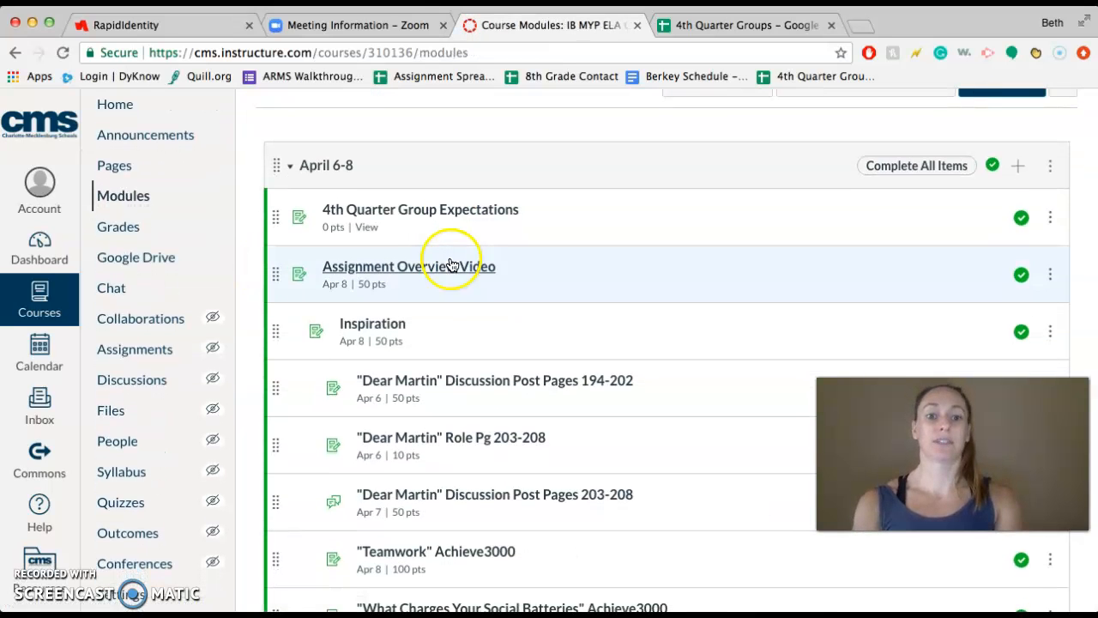
click(408, 218)
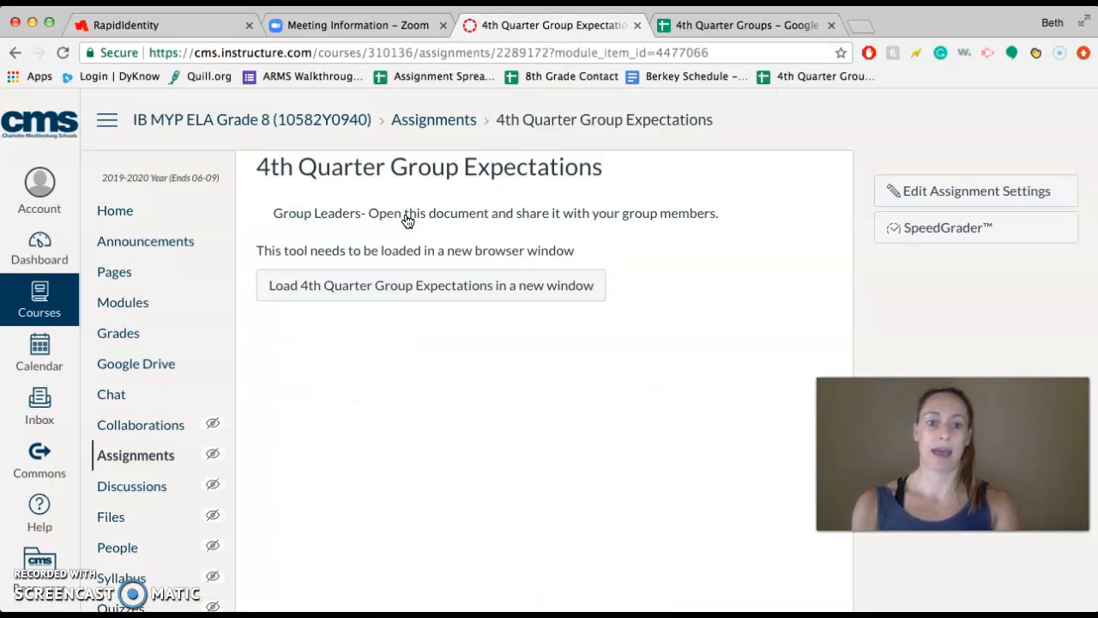
click(307, 296)
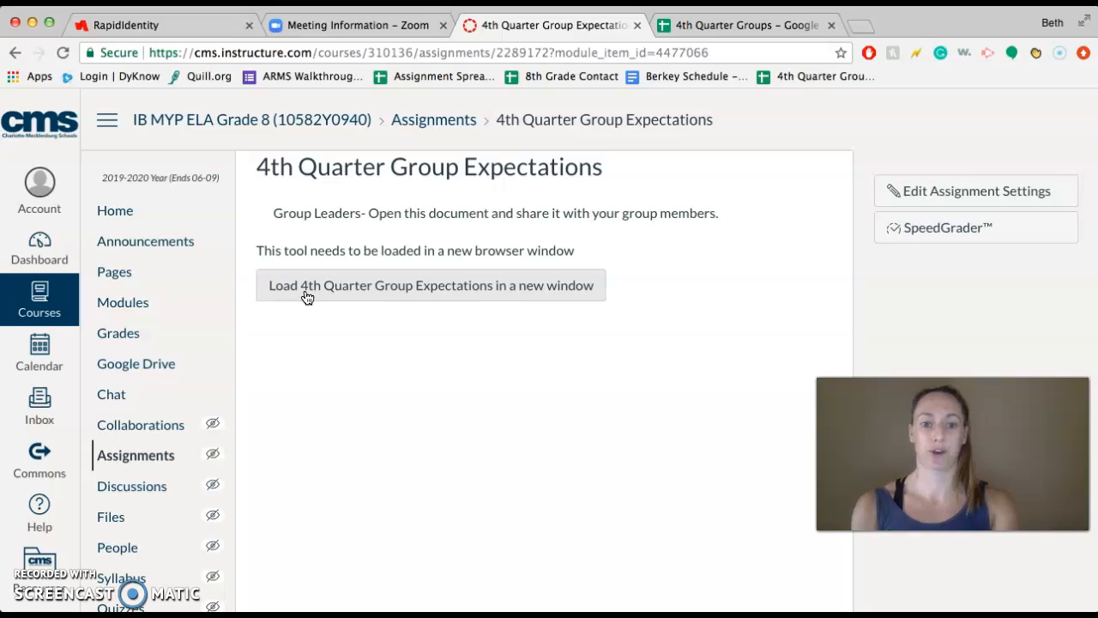
click(306, 296)
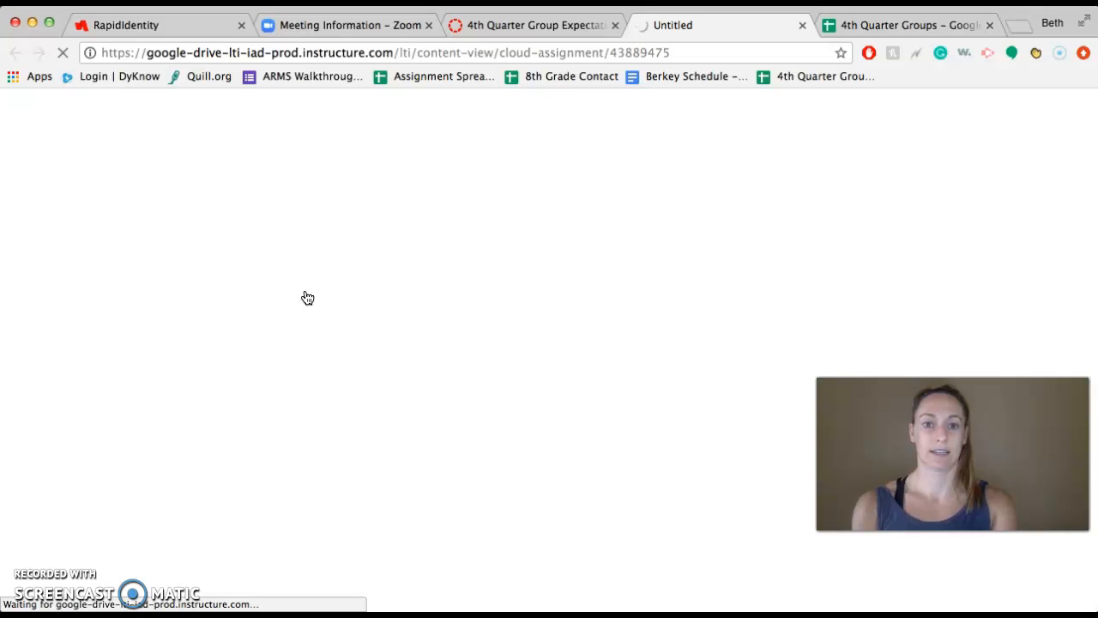
click(469, 268)
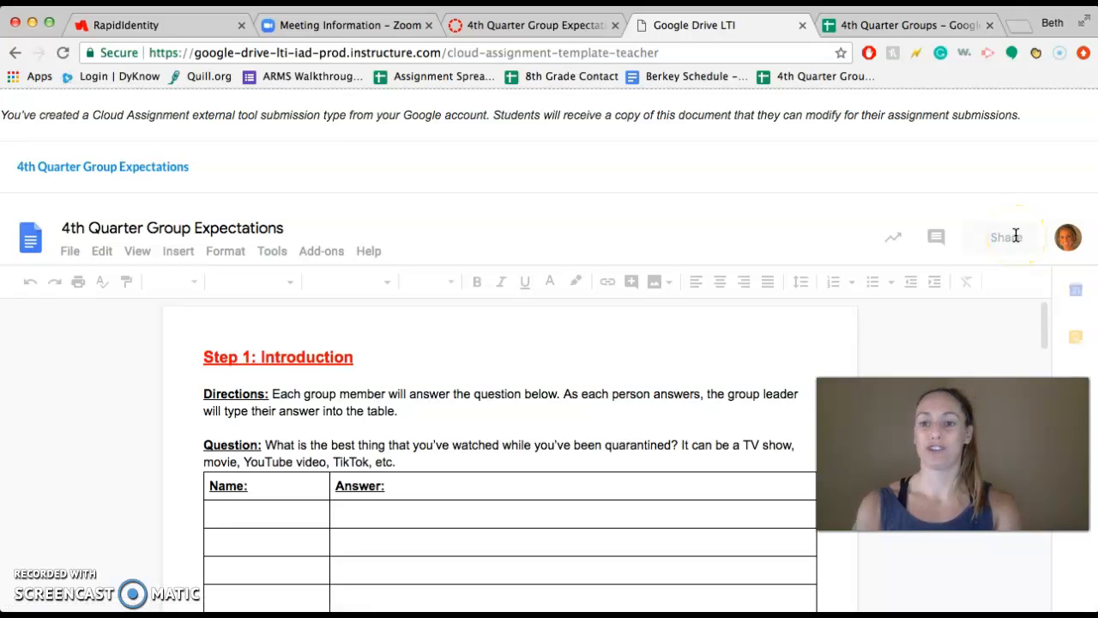
click(462, 190)
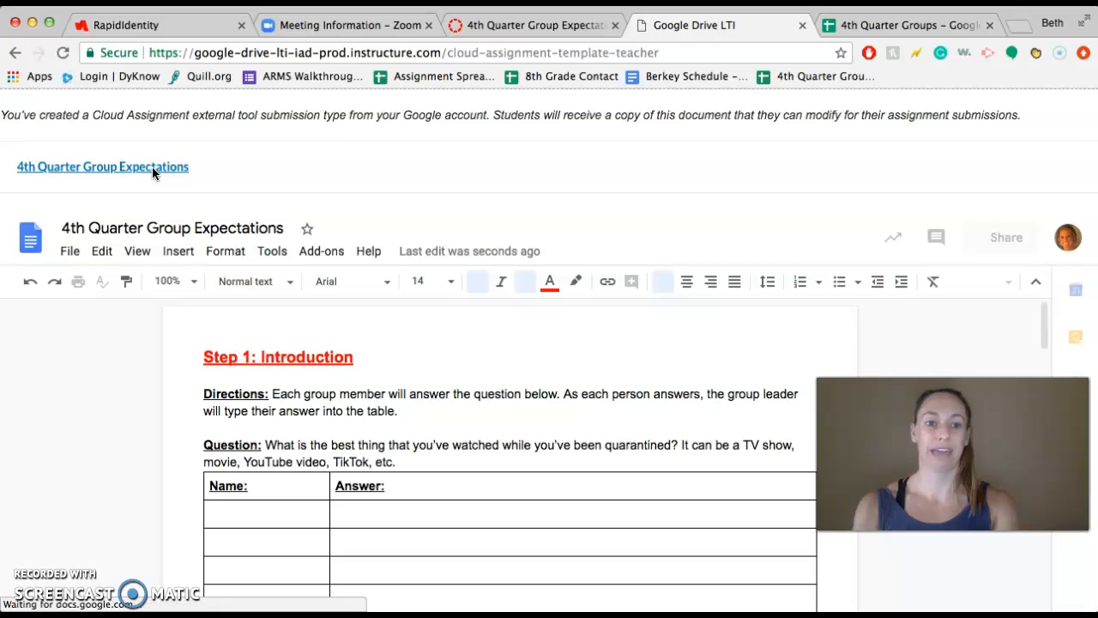
click(122, 169)
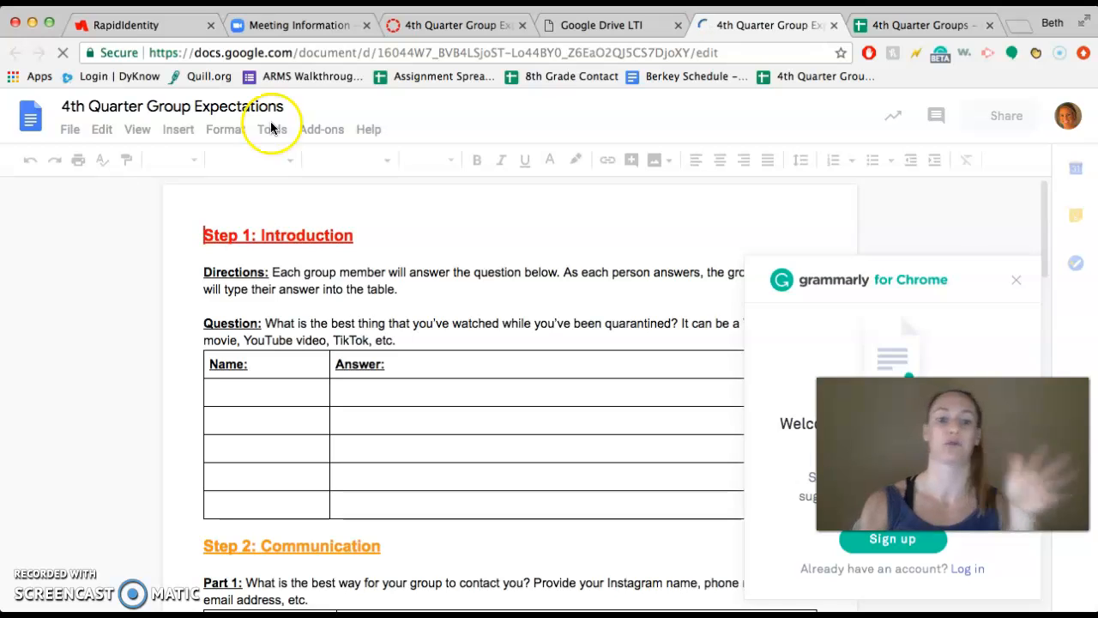
Step: Dismiss the Grammarly pop-up, view the document's sharing dialog, and close it without adding anyone
click(1017, 279)
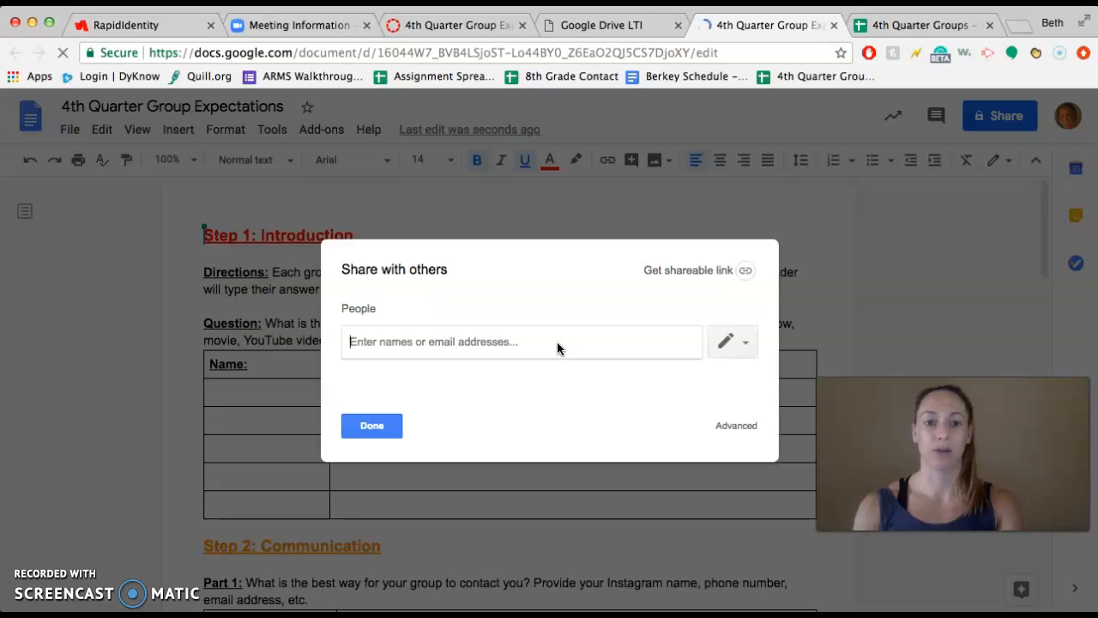
click(608, 330)
click(373, 425)
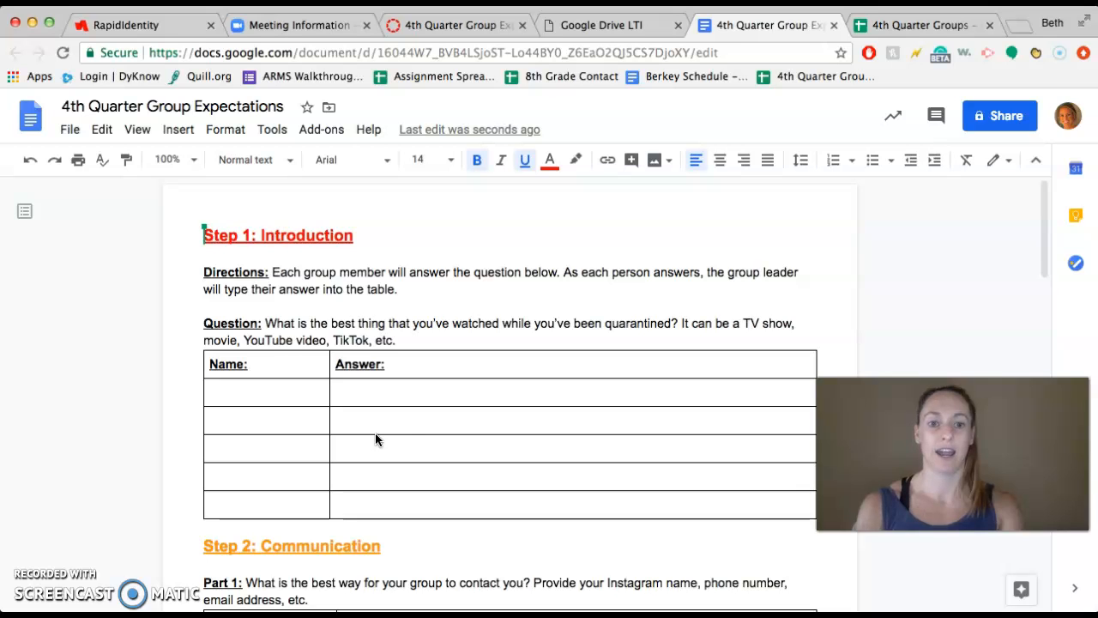
Step: Review the expectations document's sections from Introduction through Communication and Expectations to Spring Break Homework
scroll(264, 381, down, 1)
scroll(264, 382, down, 1)
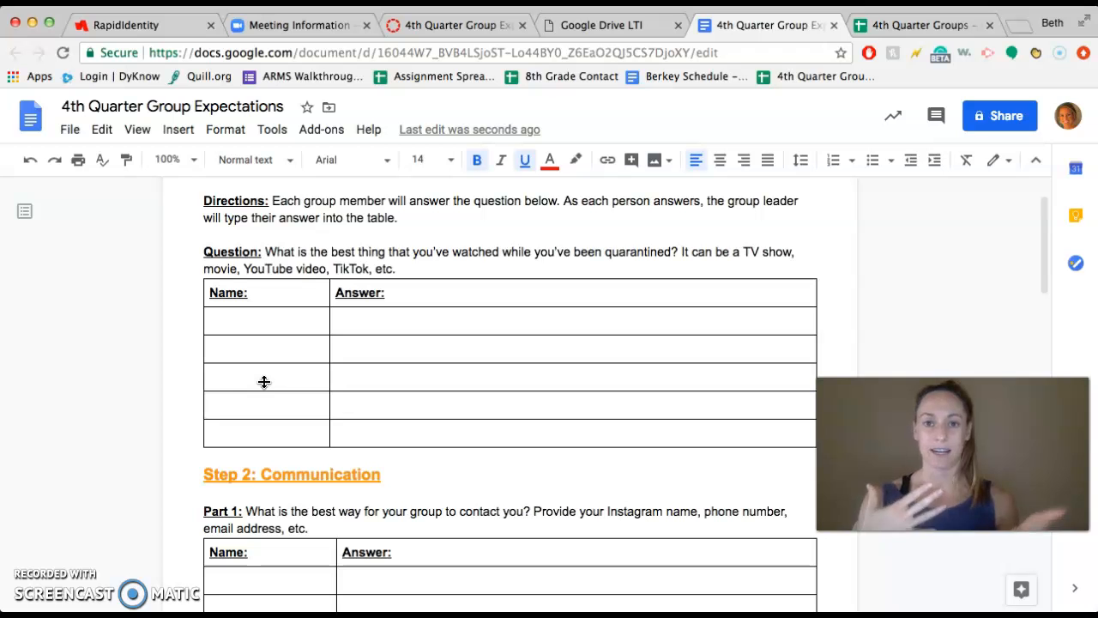
scroll(264, 381, down, 5)
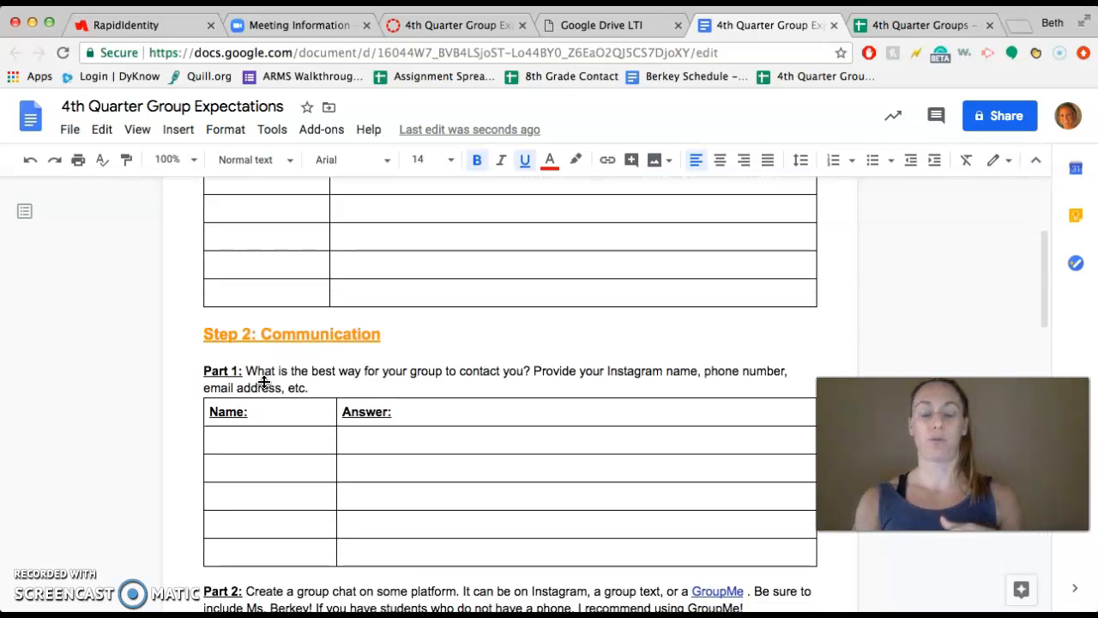
scroll(265, 382, down, 4)
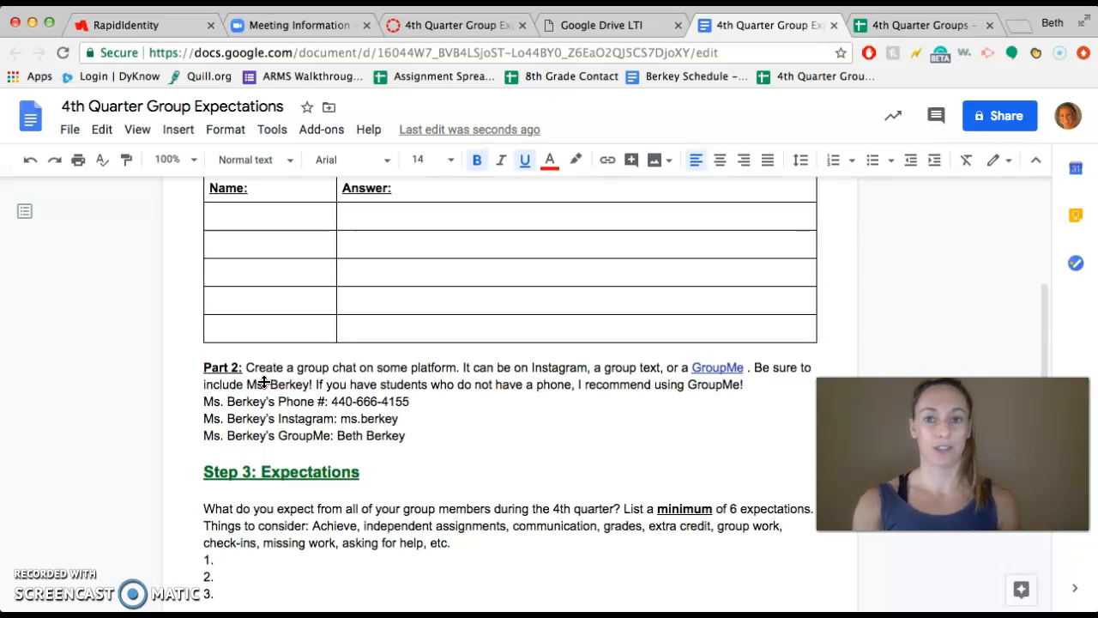
scroll(264, 382, down, 5)
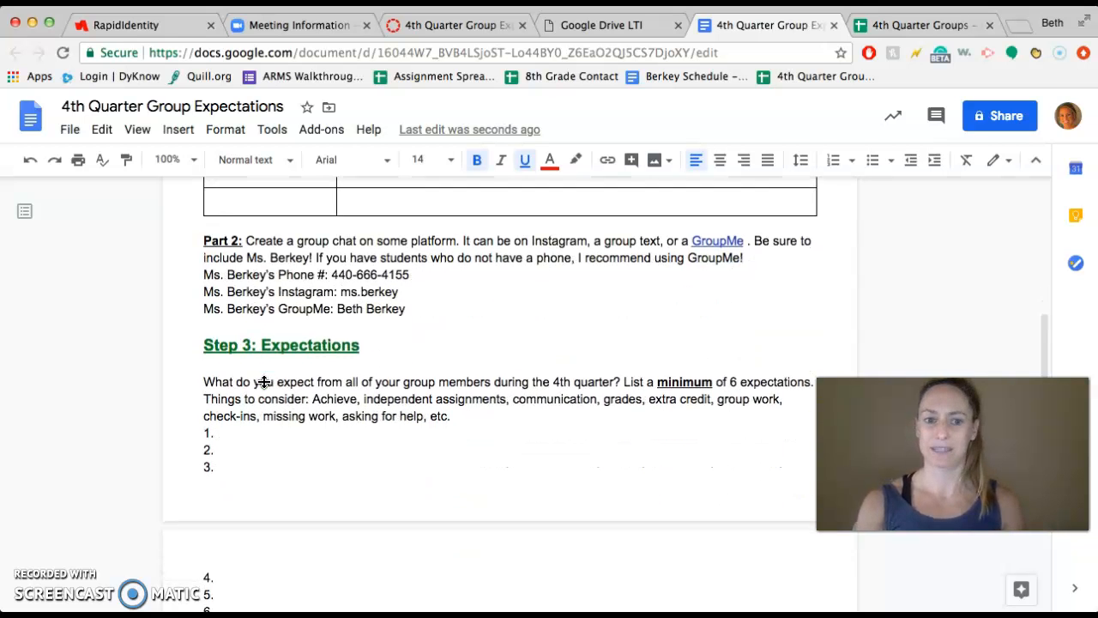
scroll(264, 382, down, 5)
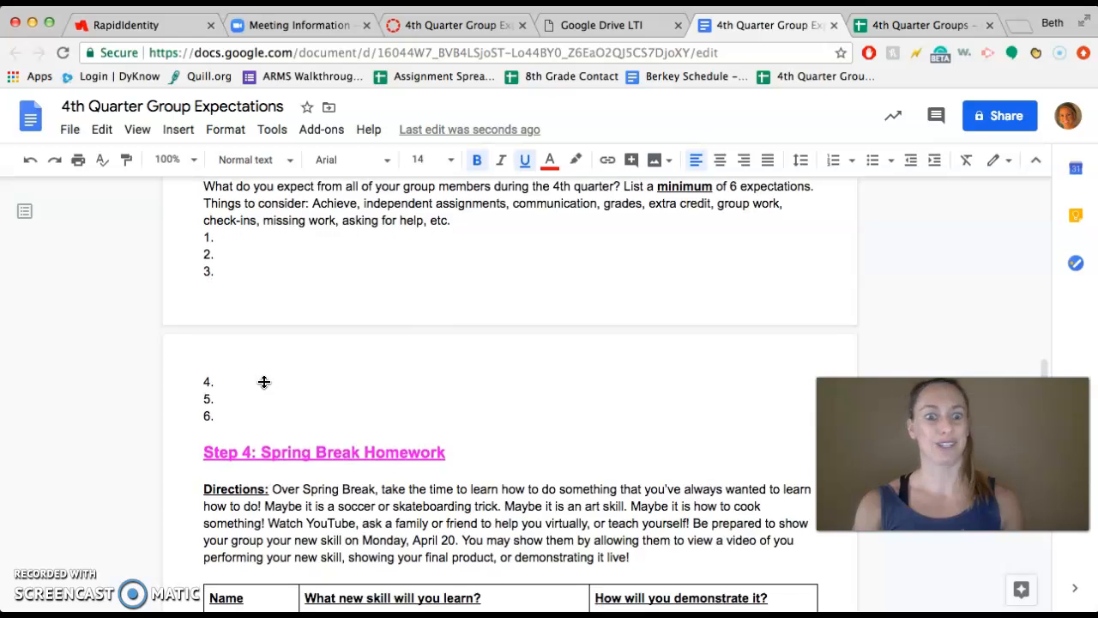
Step: Read the Spring Break Homework directions and skills table, plus the Step 5 Group Name instructions, in the expectations document
scroll(264, 382, down, 6)
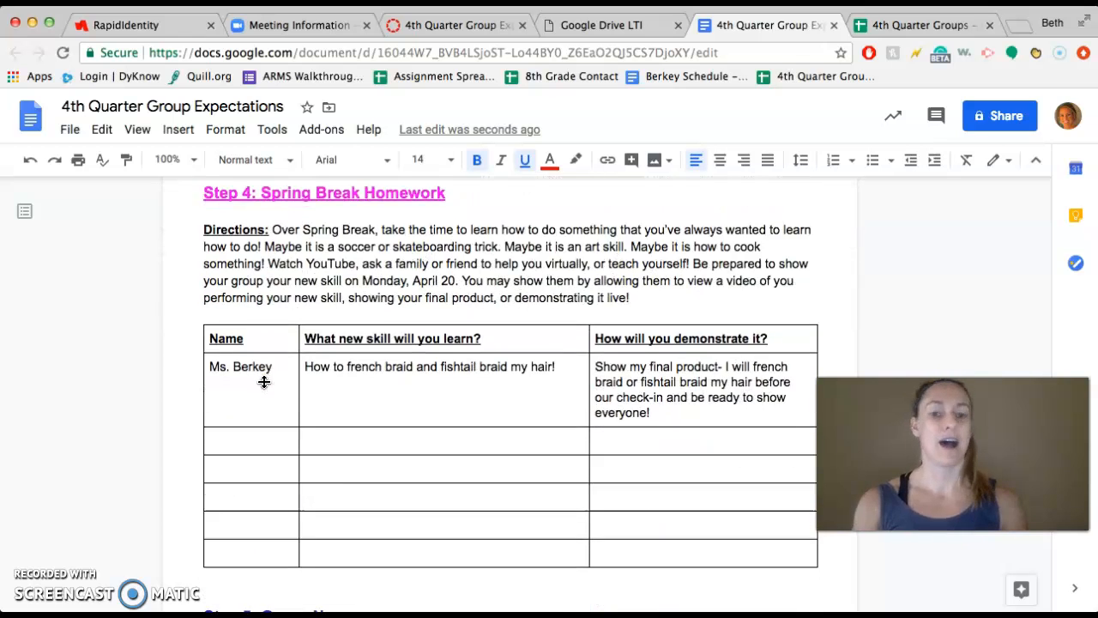
scroll(264, 382, down, 4)
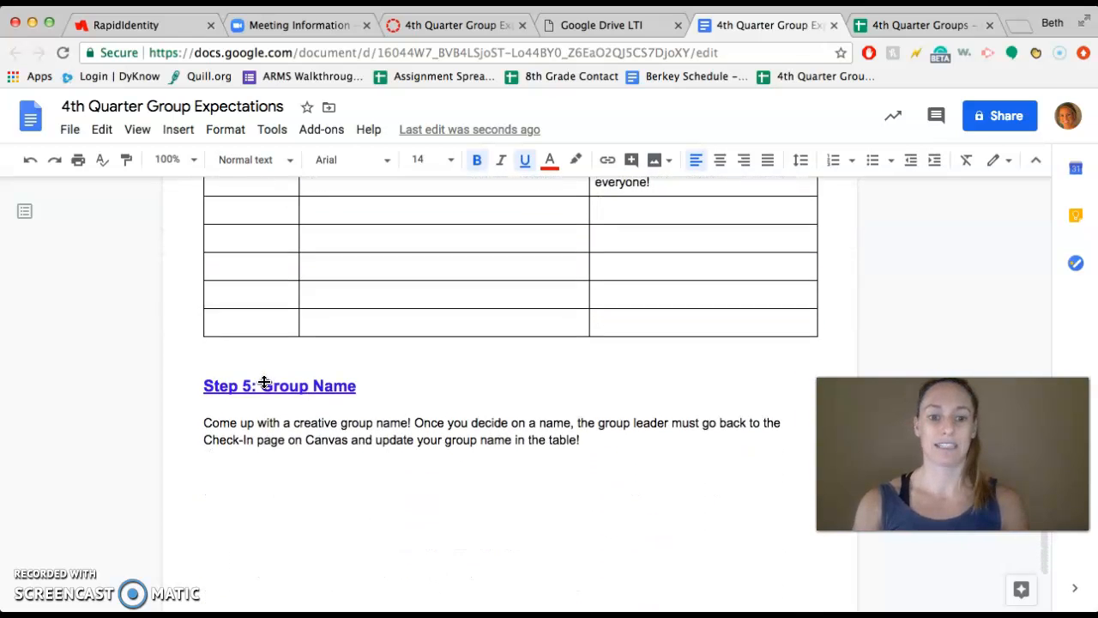
click(276, 367)
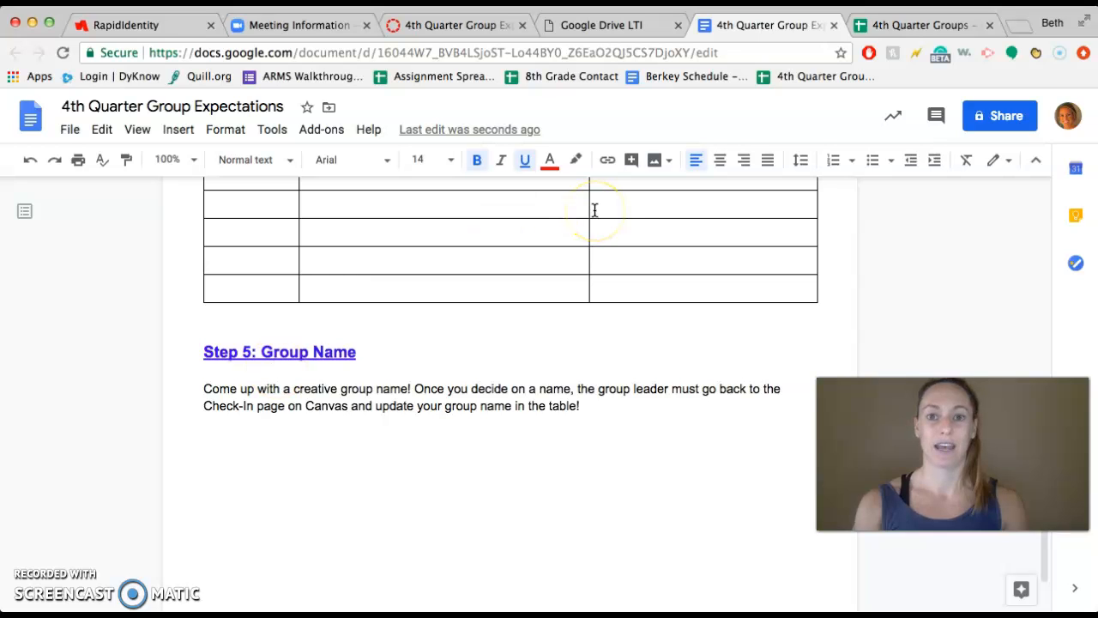
Step: Switch to the 4th Quarter Groups spreadsheet and review the 4th Block groups' leaders, members and contact methods across Groups 1 to 7
click(892, 29)
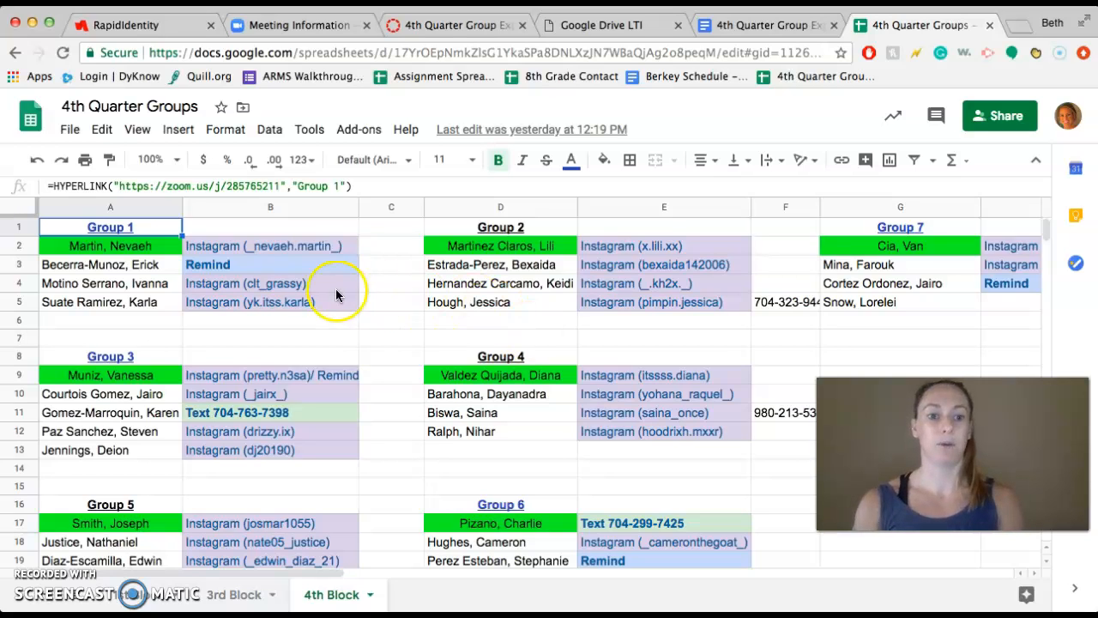
scroll(684, 459, down, 2)
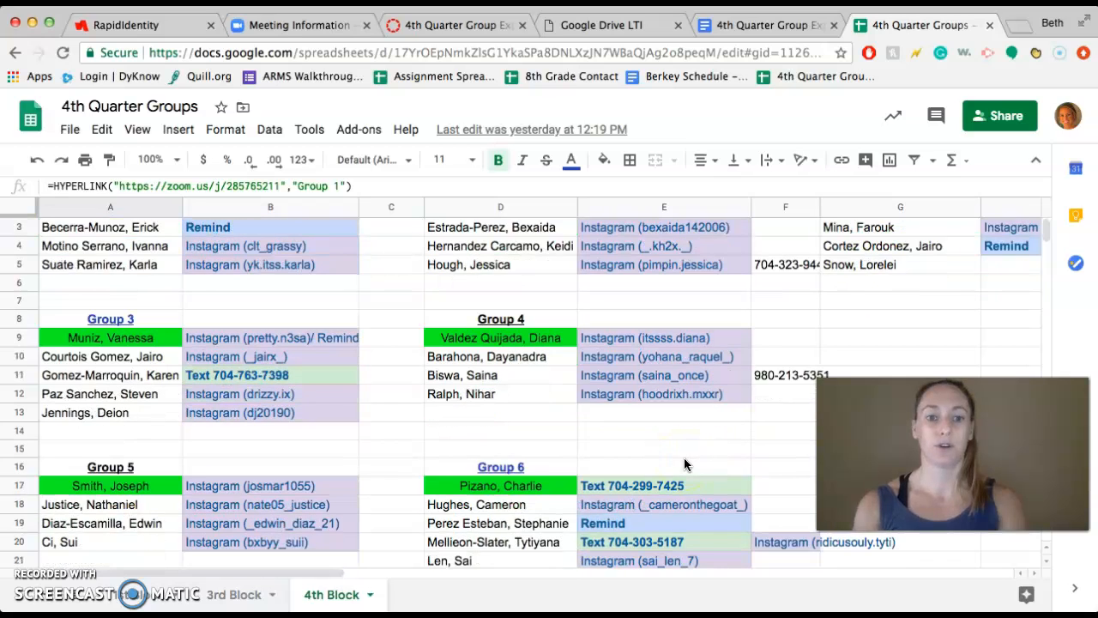
scroll(683, 464, up, 2)
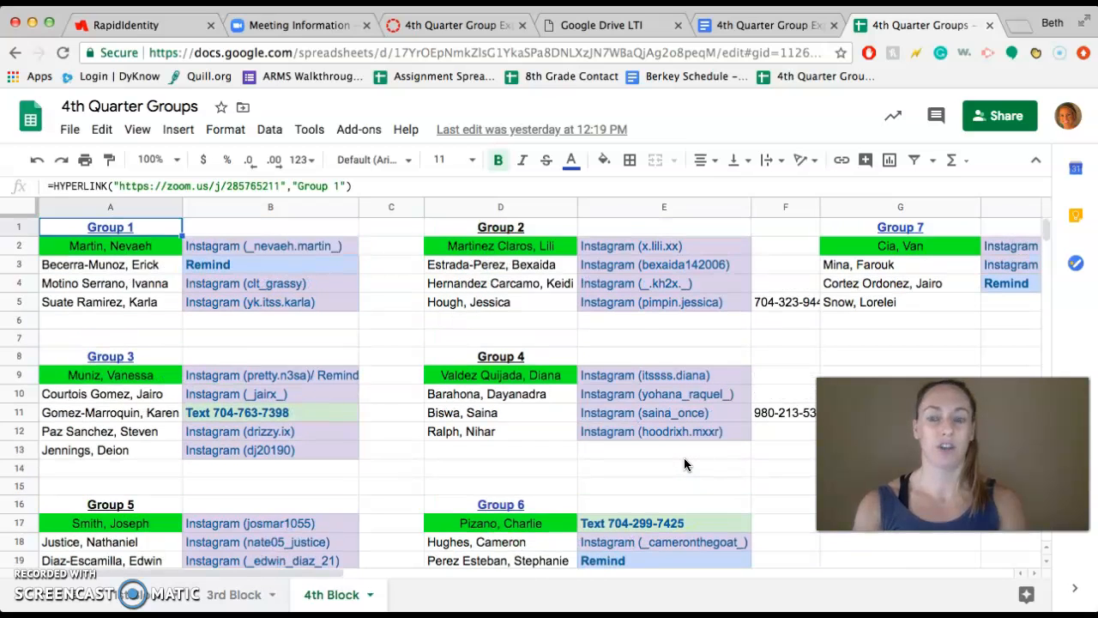
scroll(684, 464, down, 3)
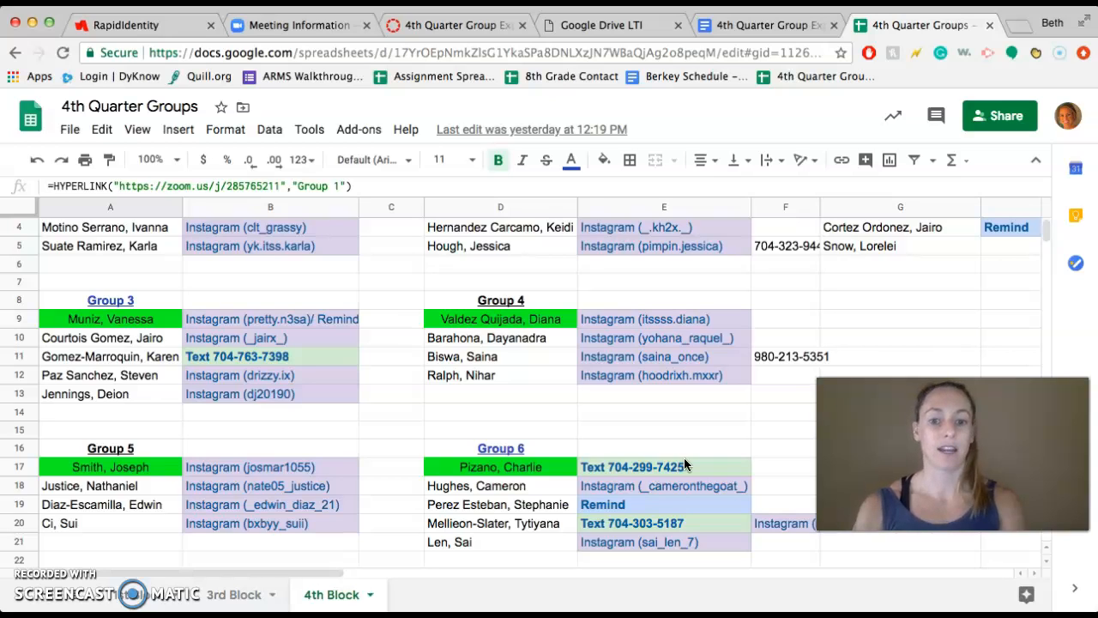
scroll(657, 493, up, 2)
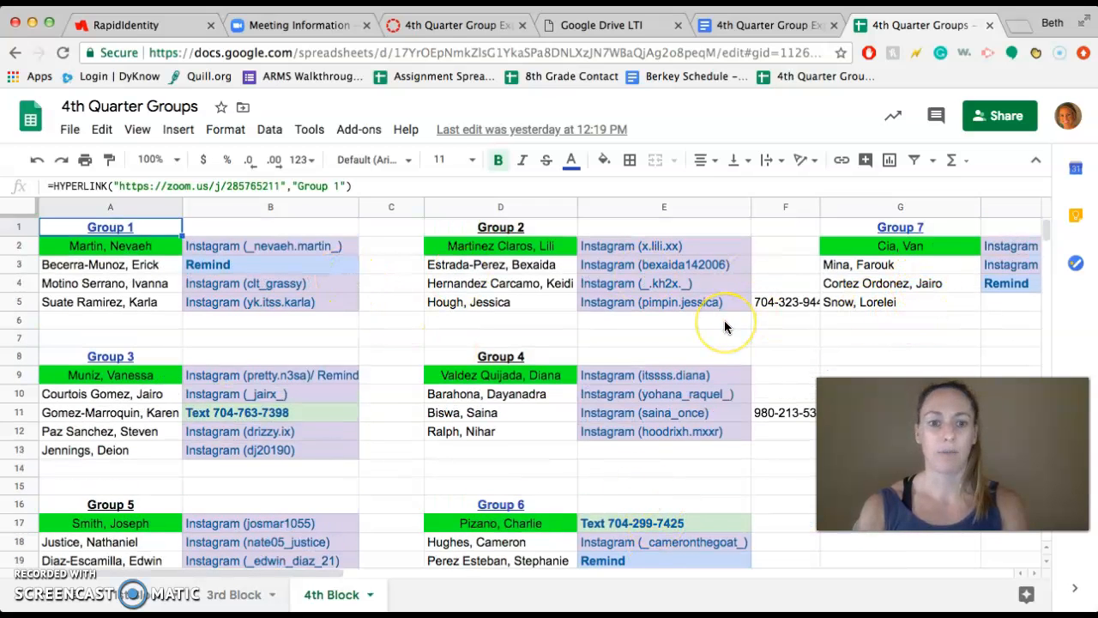
scroll(724, 325, down, 2)
scroll(724, 326, right, 3)
scroll(724, 326, up, 1)
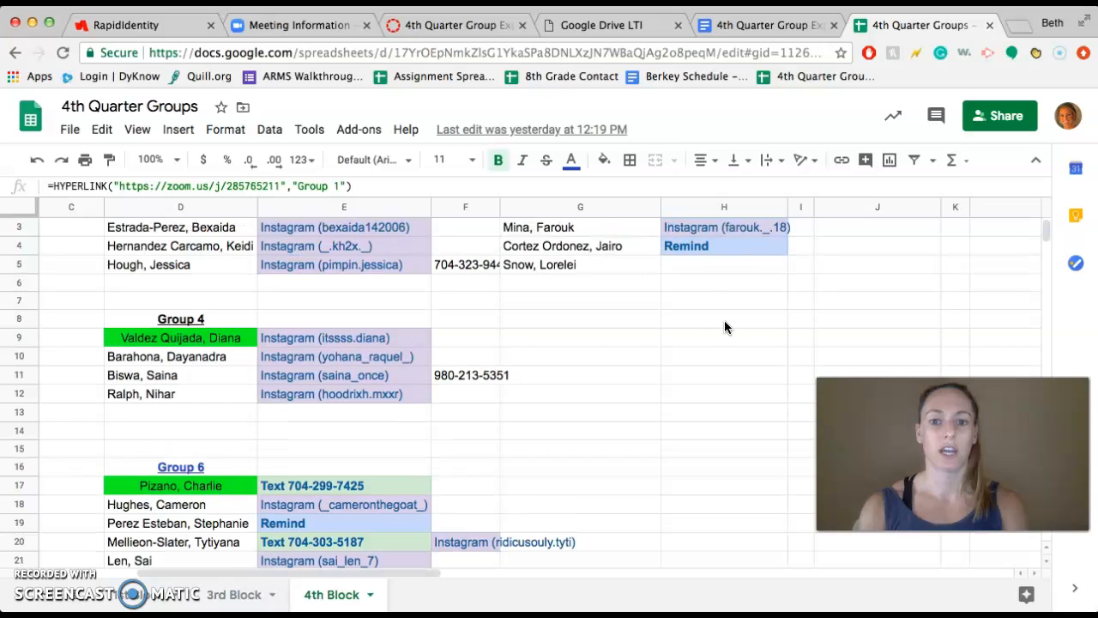
click(826, 249)
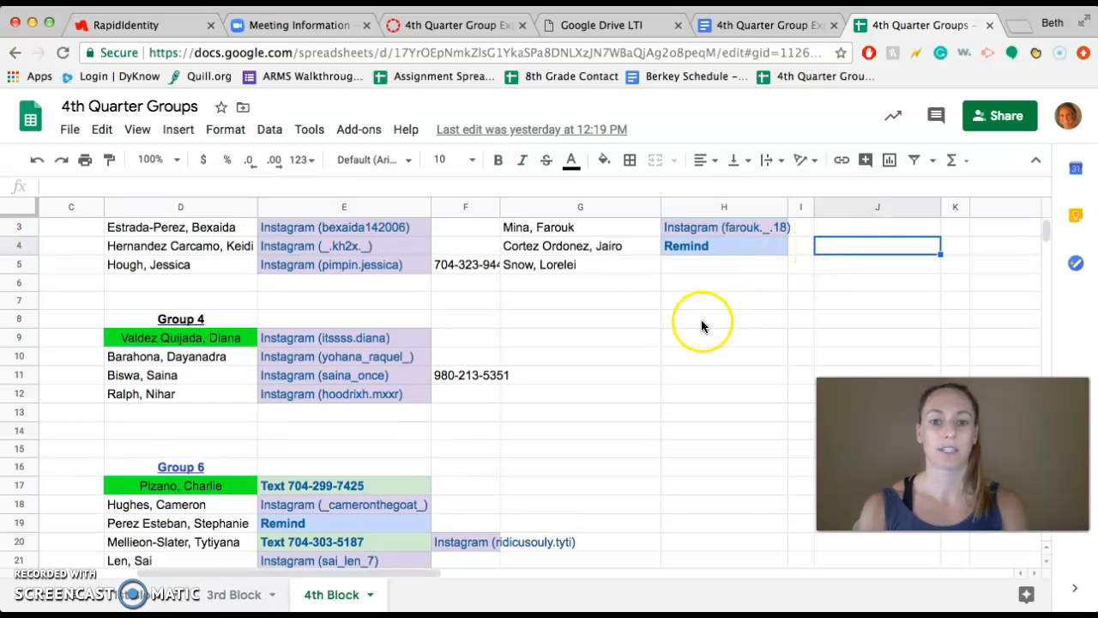
scroll(701, 324, left, 3)
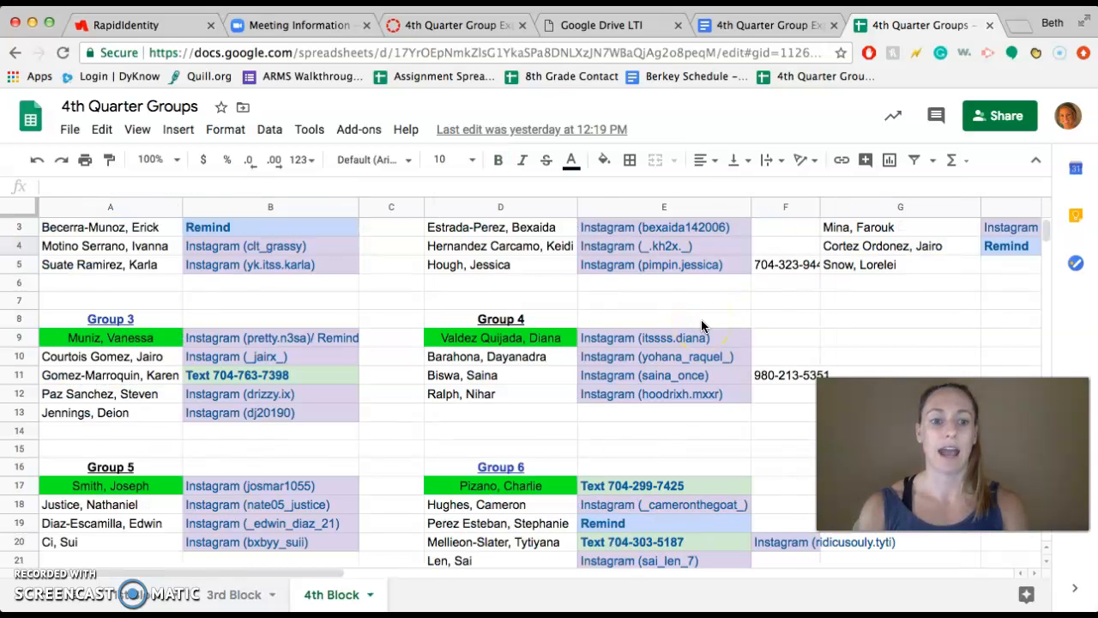
click(607, 541)
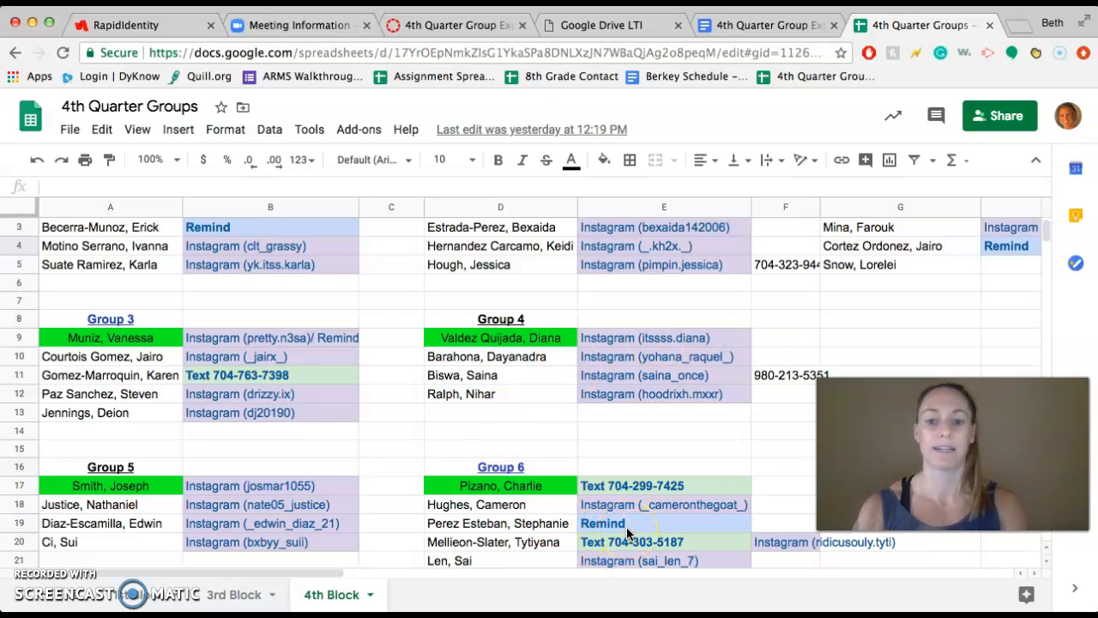